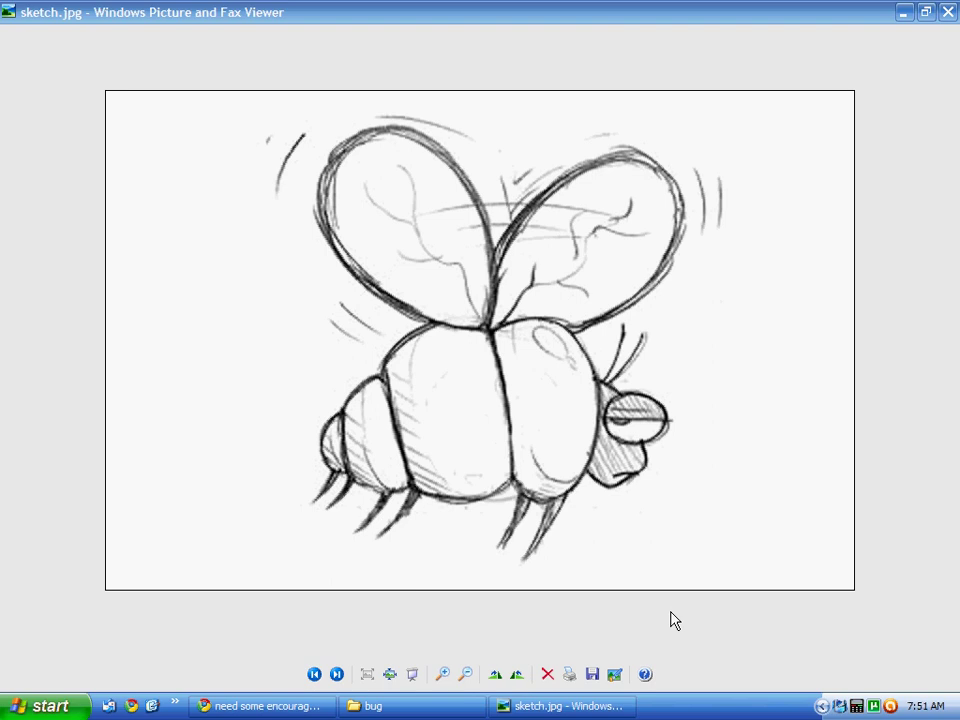
Advance the picture viewer from sketch.jpg to finished.jpg
{"action": "left_click", "coordinate": [340, 678]}
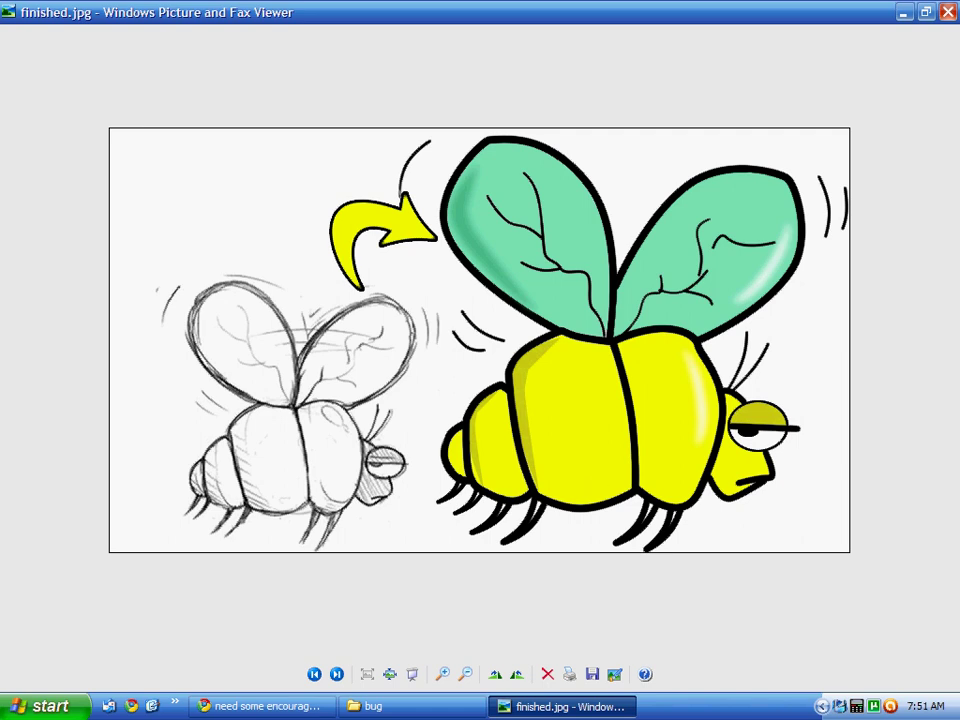
Close the picture viewer and launch Photoshop CS3 from the Start menu
{"action": "left_click", "coordinate": [947, 12]}
{"action": "left_click", "coordinate": [45, 706]}
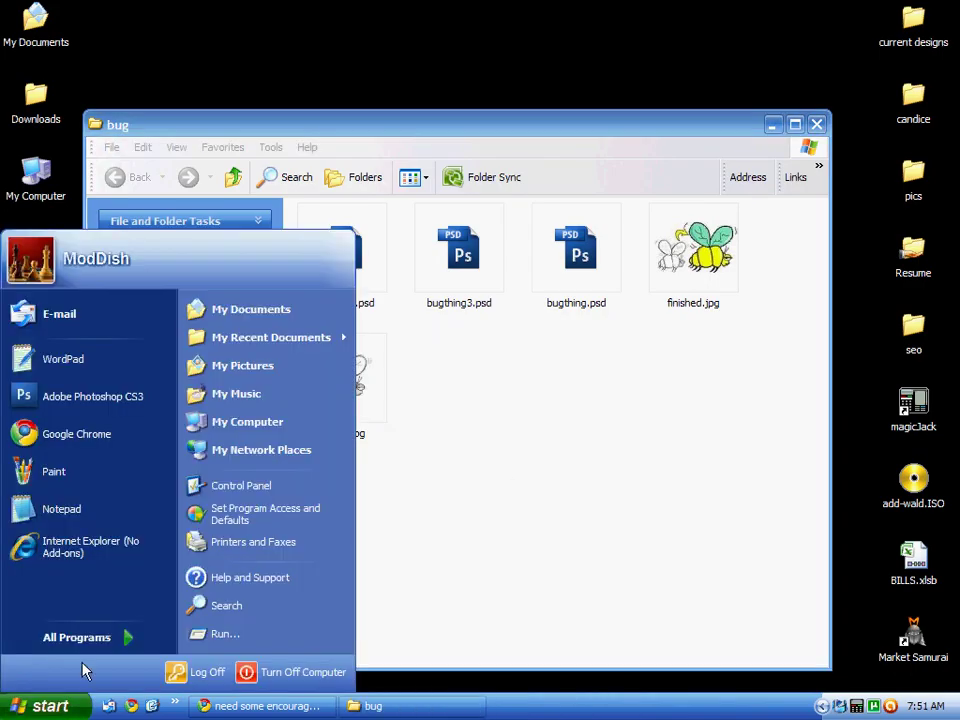
{"action": "left_click", "coordinate": [110, 400]}
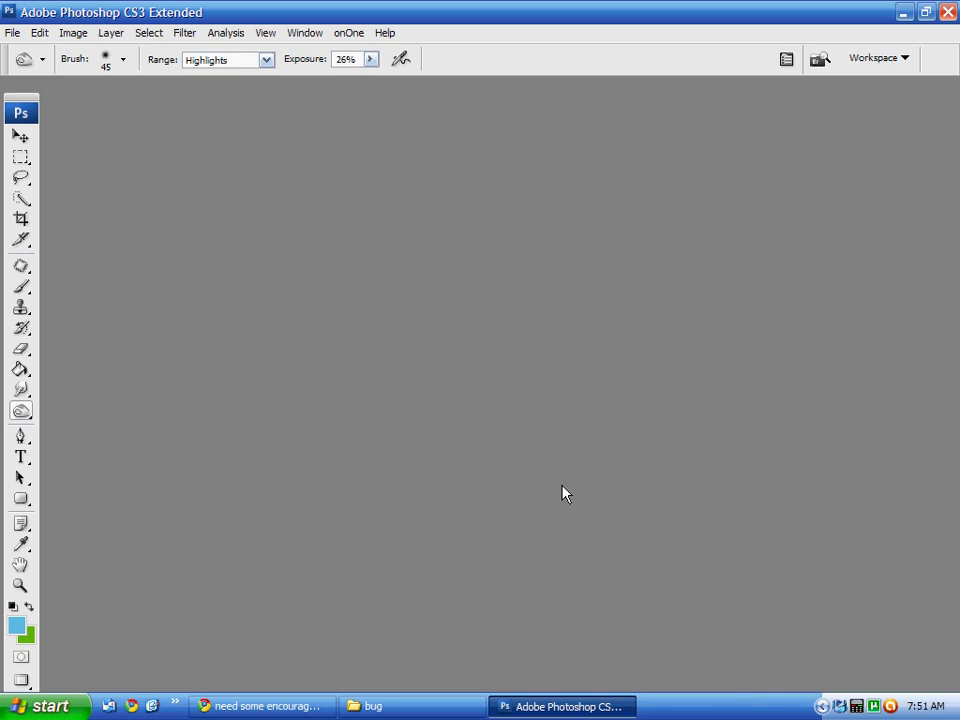
Open sketch.jpg from the bug folder
{"action": "left_click", "coordinate": [16, 32]}
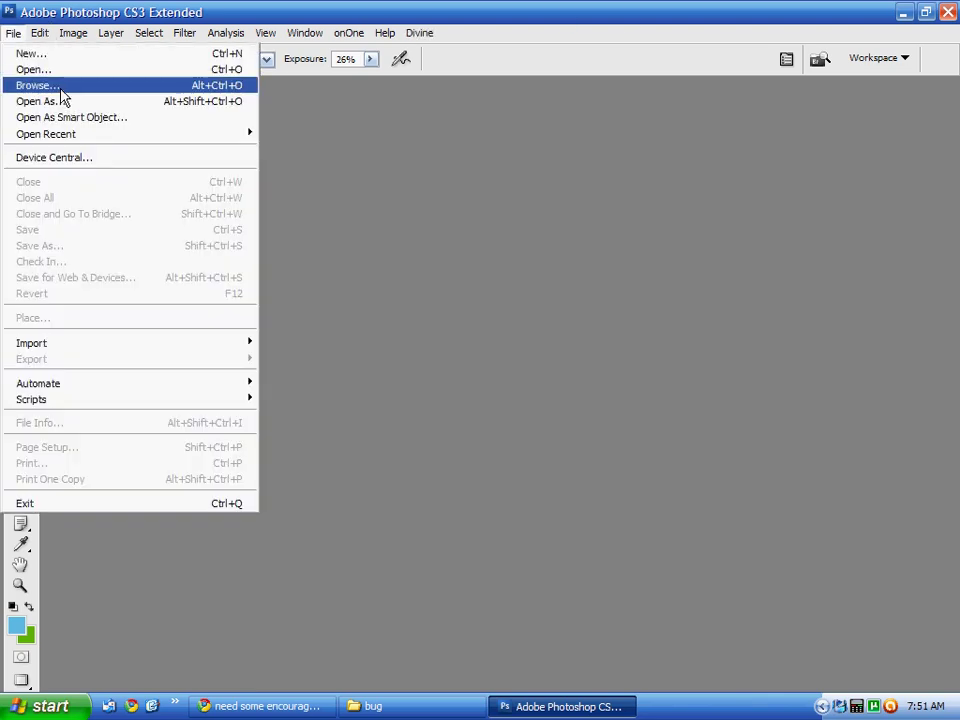
{"action": "left_click", "coordinate": [62, 86]}
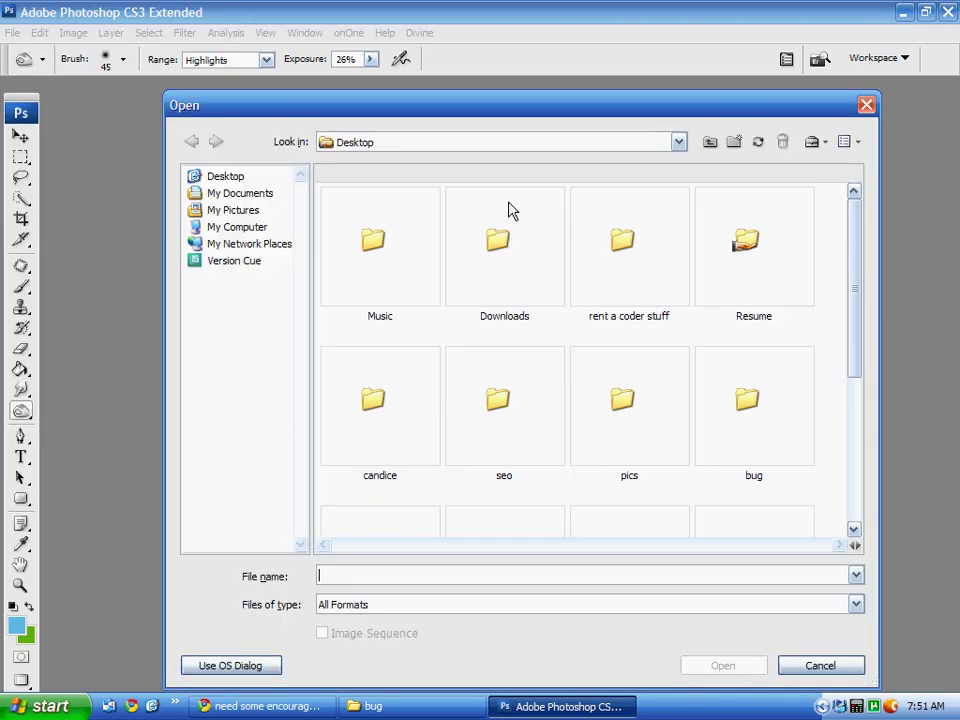
{"action": "left_click", "coordinate": [545, 255]}
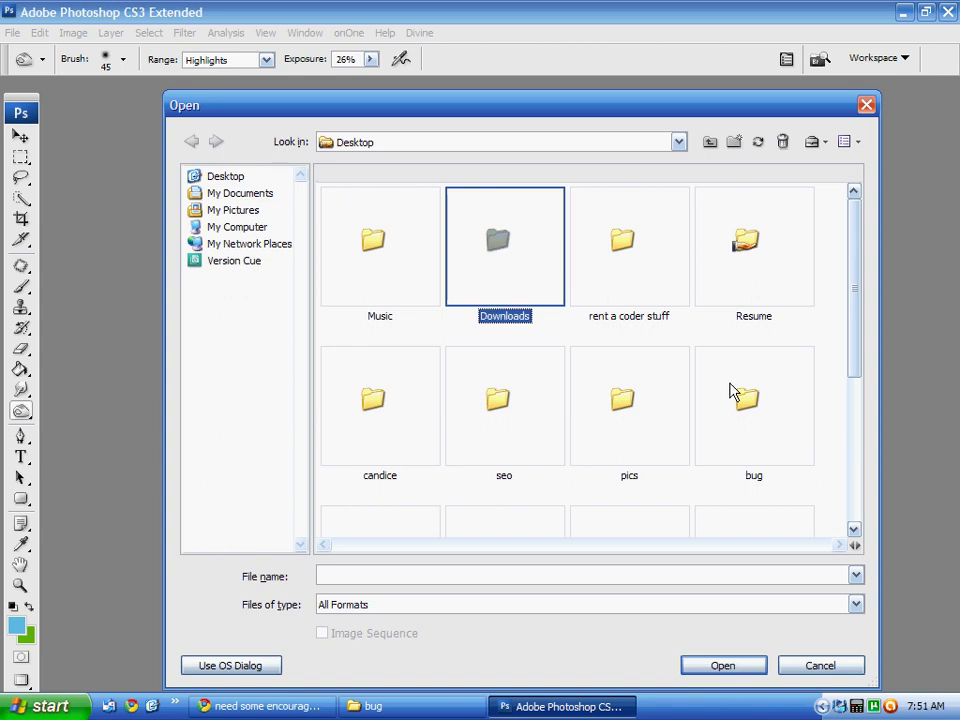
{"action": "double_click", "coordinate": [748, 396]}
{"action": "left_click", "coordinate": [411, 283]}
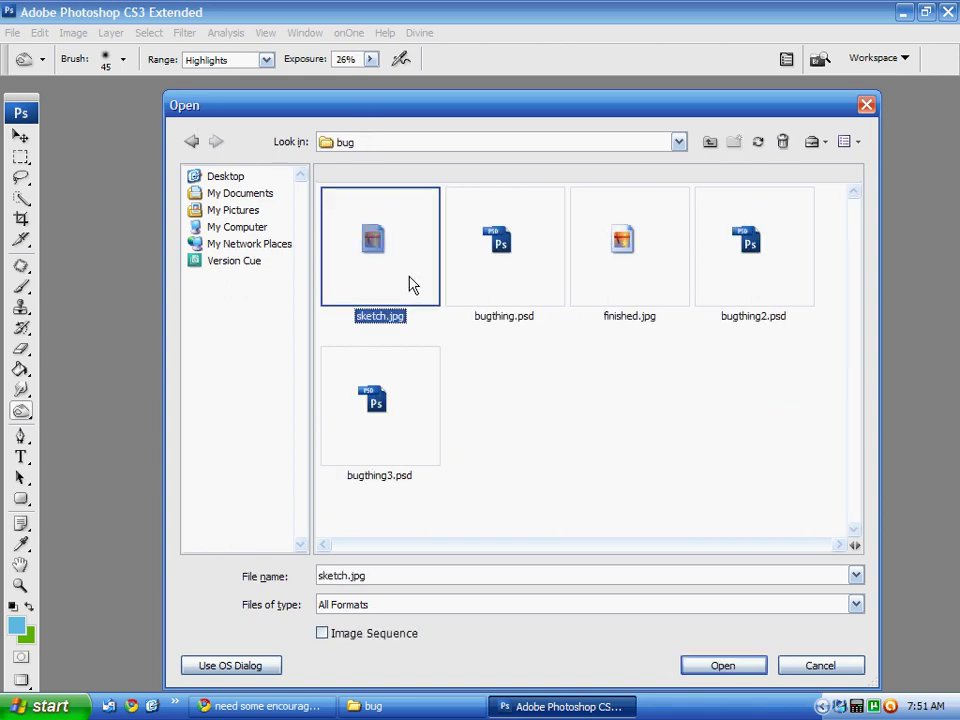
{"action": "double_click", "coordinate": [406, 284]}
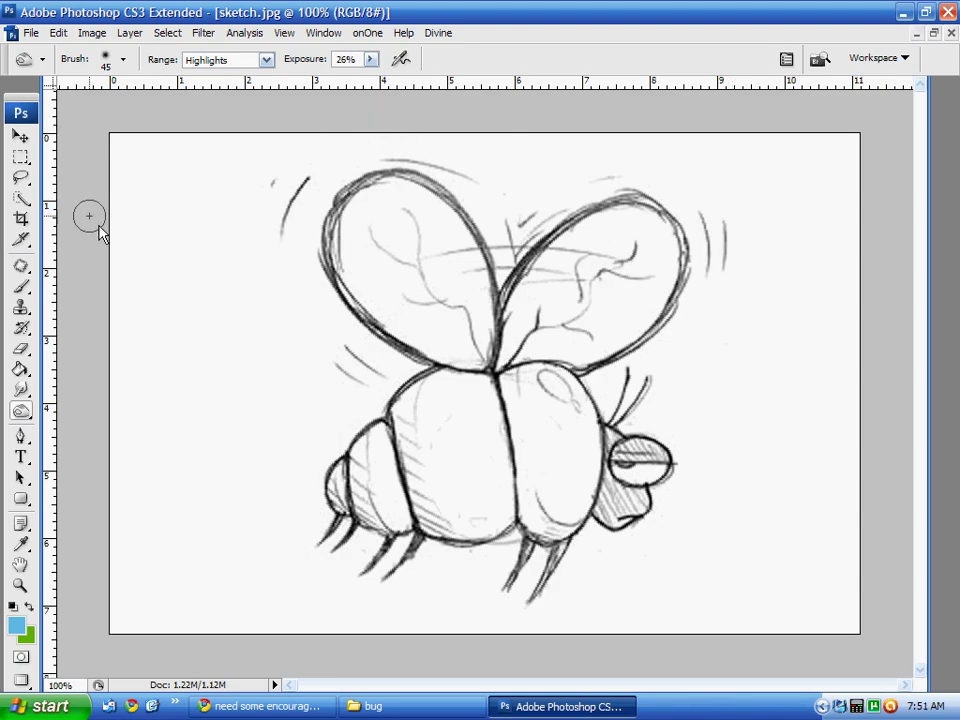
Choose the 5 px Brush preset, paint a test line, then undo it
{"action": "left_click", "coordinate": [24, 288]}
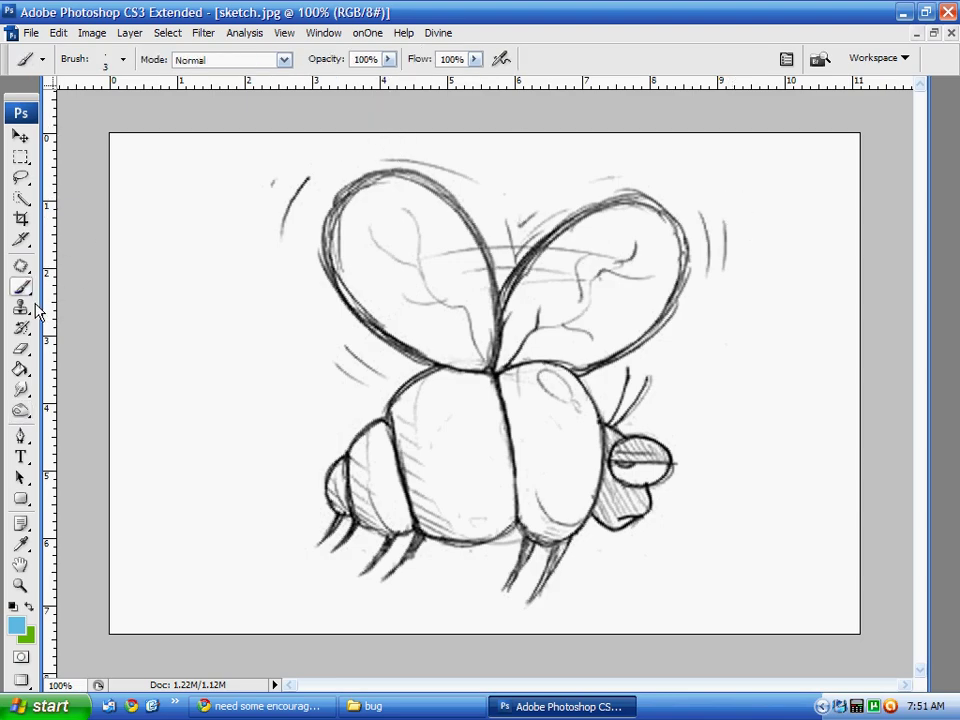
{"action": "left_click", "coordinate": [122, 59]}
{"action": "left_click", "coordinate": [183, 243]}
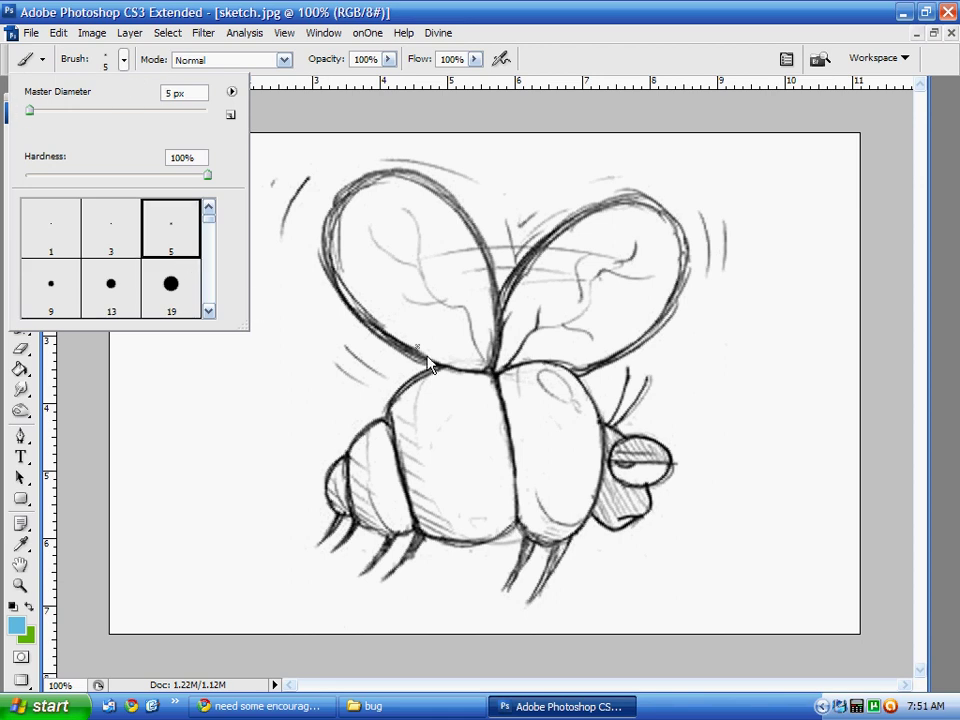
{"action": "left_click", "coordinate": [227, 403]}
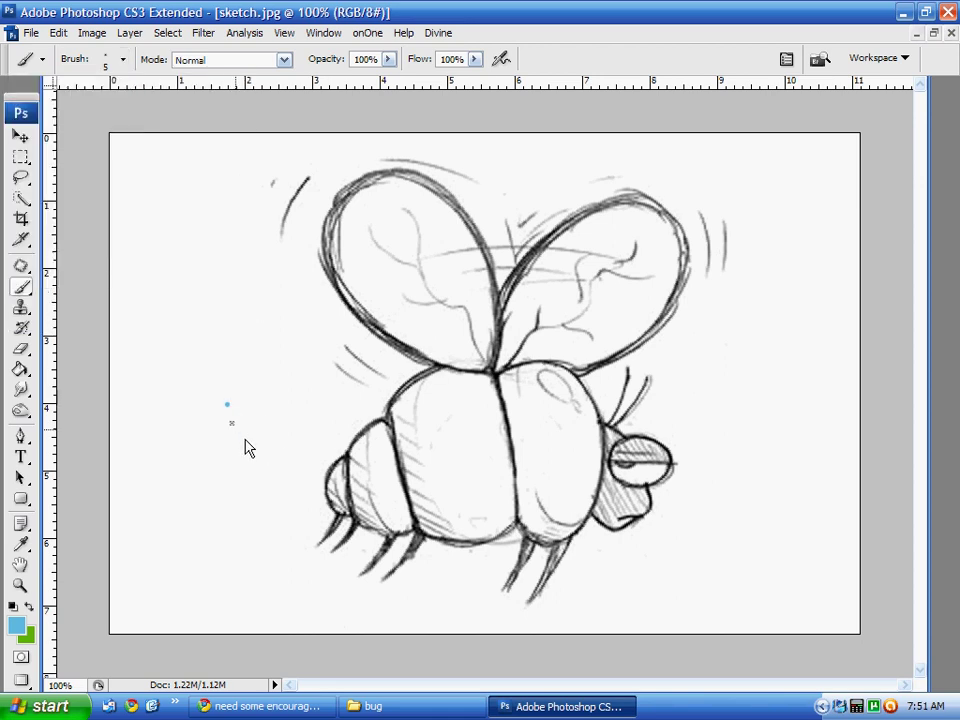
{"action": "left_click", "coordinate": [246, 540], "text": "shift"}
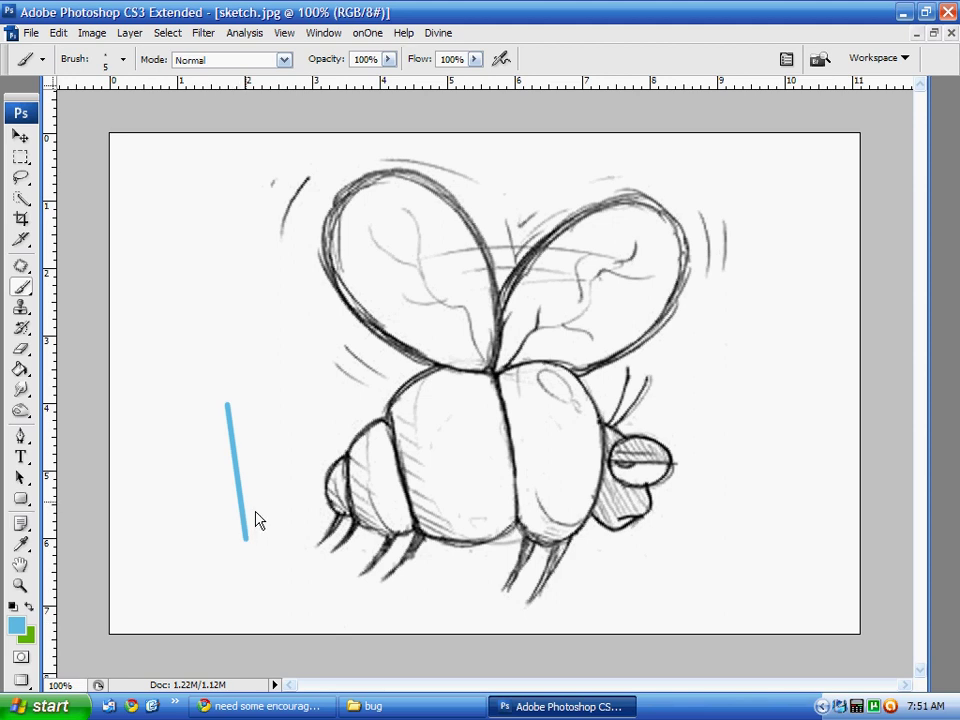
{"action": "key", "text": "ctrl+z"}
{"action": "key", "text": "ctrl+alt+z"}
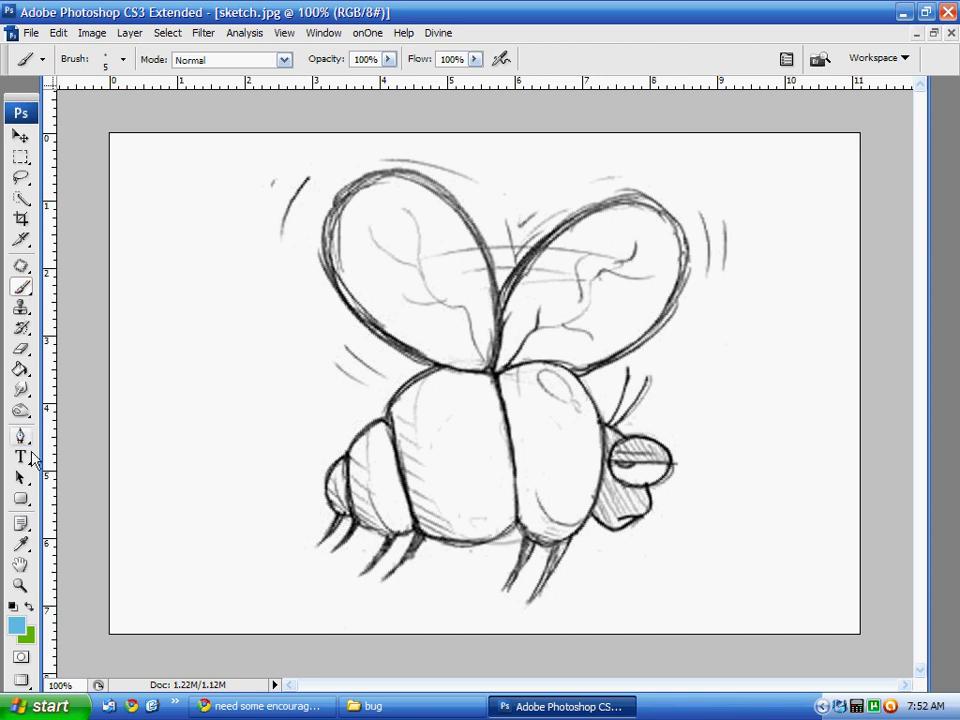
Set the foreground colour to black and add an empty Layer 1
{"action": "left_click", "coordinate": [17, 625]}
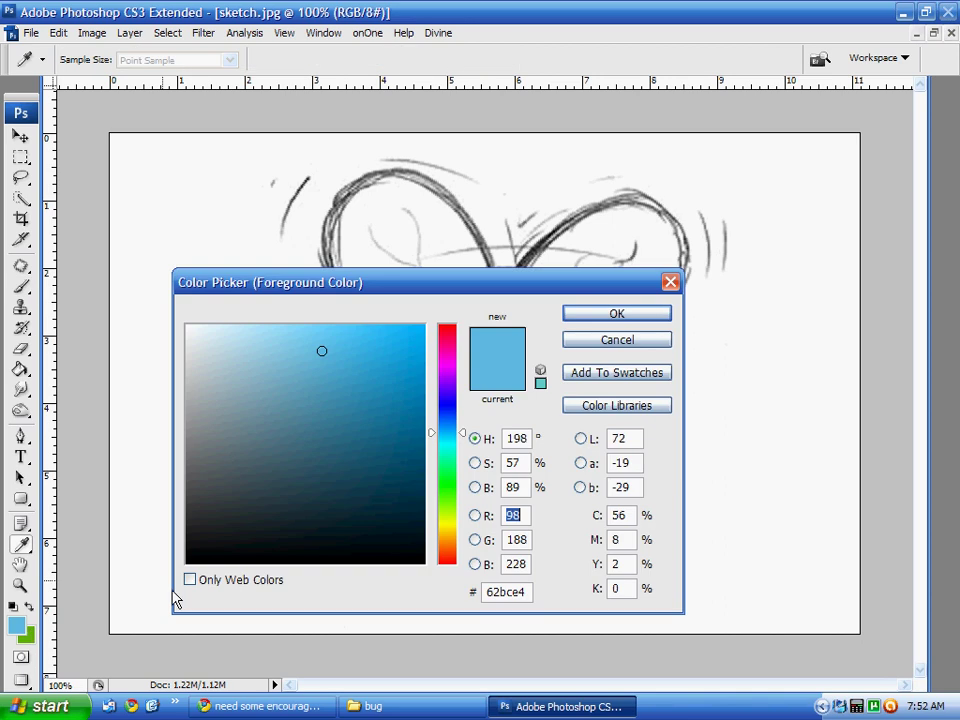
{"action": "left_click_drag", "start_coordinate": [433, 587], "coordinate": [445, 590]}
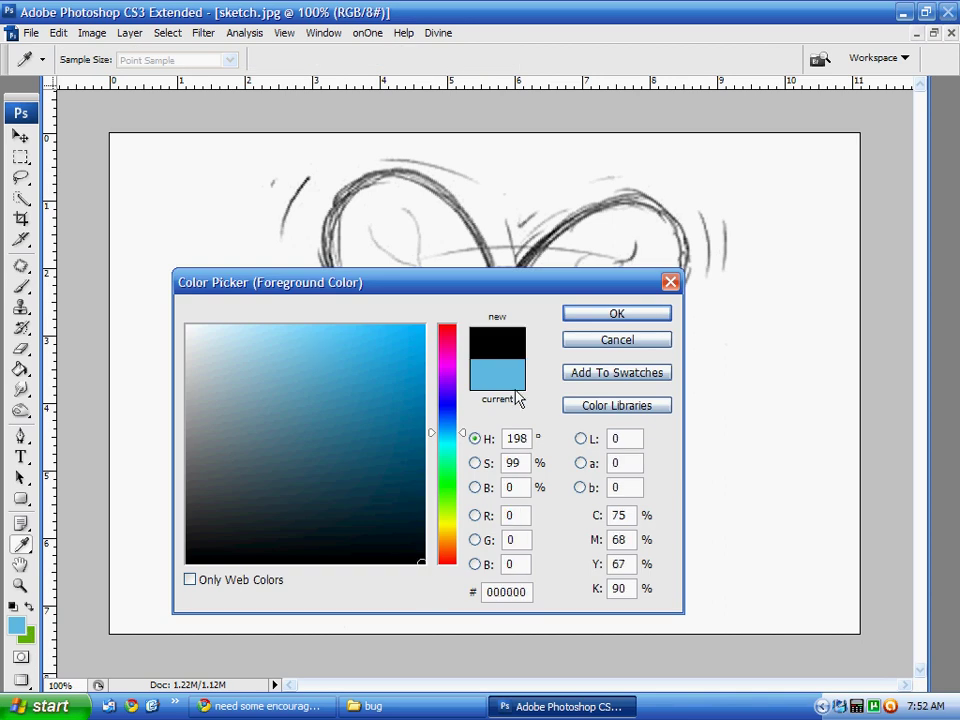
{"action": "left_click", "coordinate": [600, 316]}
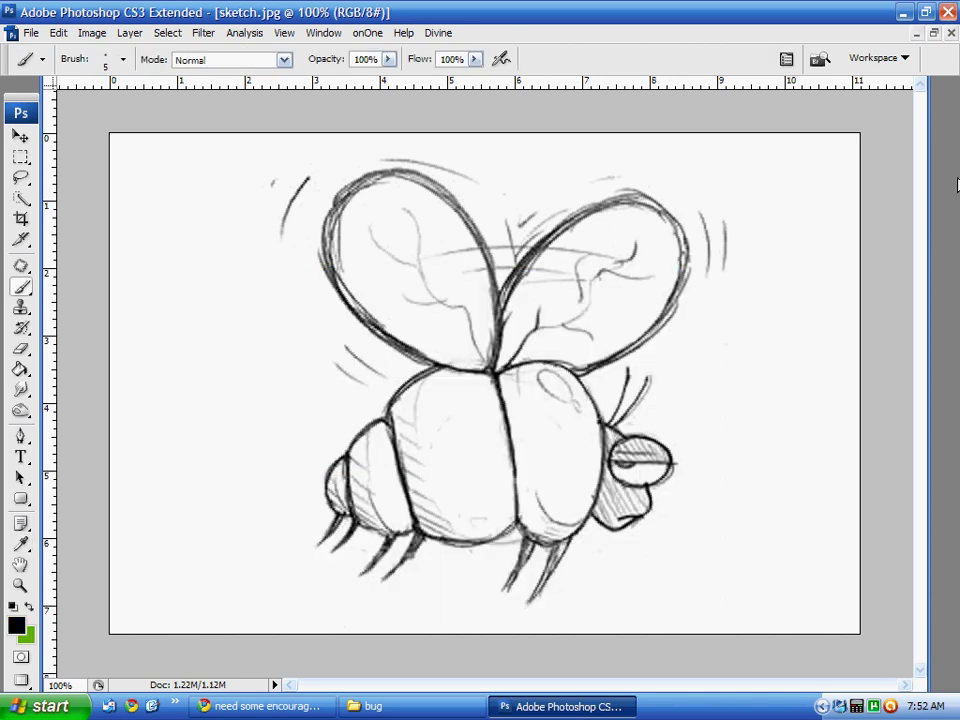
{"action": "mouse_move", "coordinate": [917, 193]}
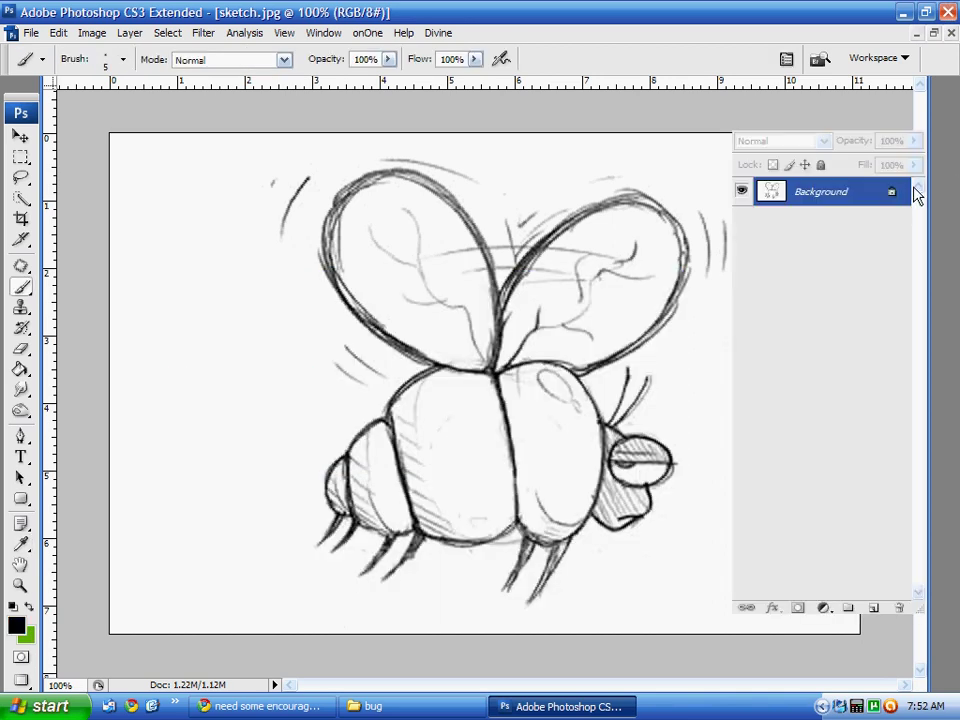
{"action": "left_click", "coordinate": [873, 607]}
{"action": "left_click", "coordinate": [741, 219]}
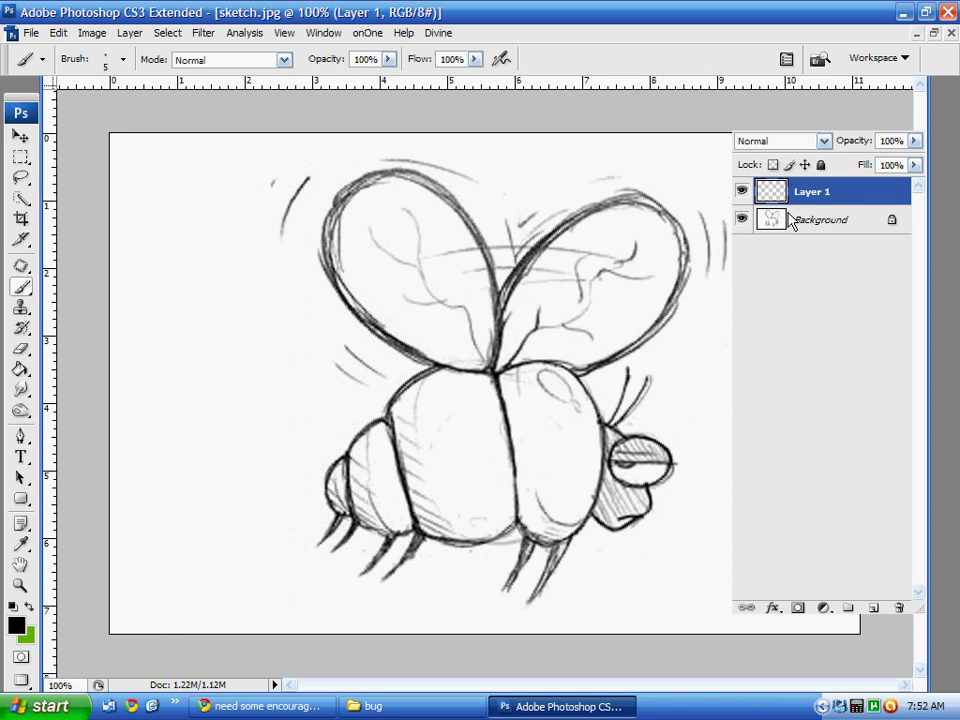
{"action": "left_click", "coordinate": [21, 437]}
{"action": "key", "text": "F7"}
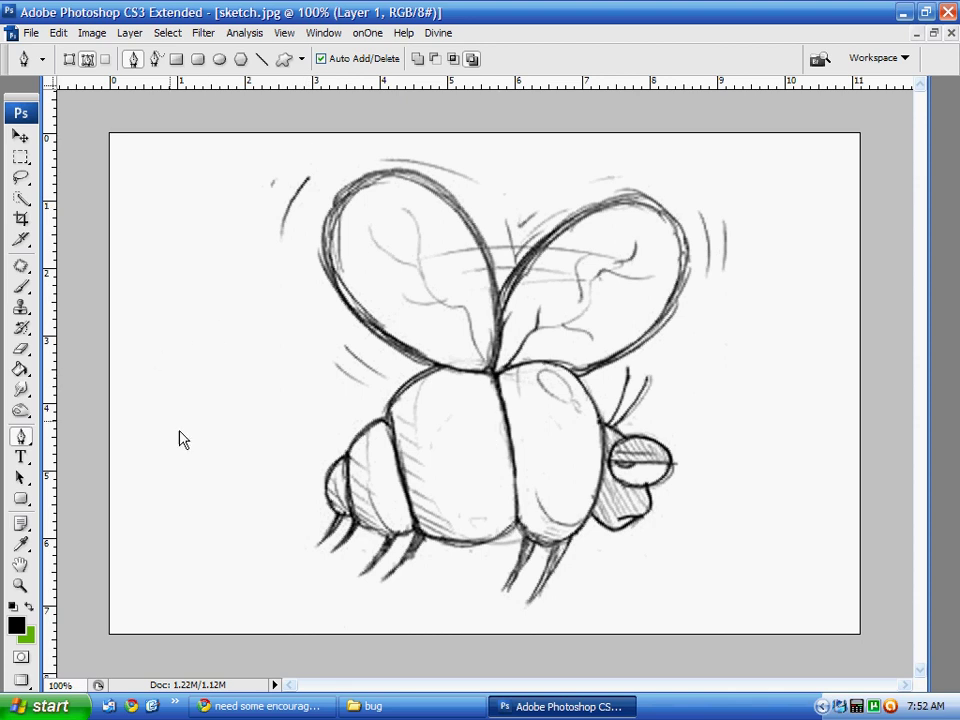
{"action": "left_click", "coordinate": [137, 347]}
{"action": "left_click", "coordinate": [227, 421]}
{"action": "left_click", "coordinate": [267, 355]}
{"action": "right_click", "coordinate": [223, 421]}
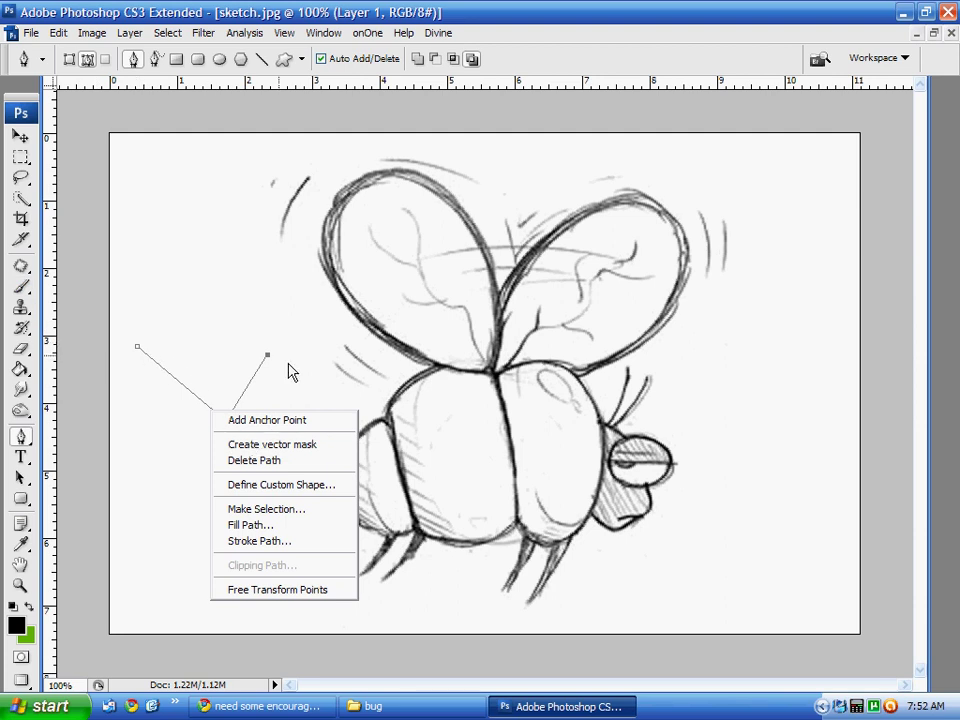
{"action": "left_click", "coordinate": [292, 541]}
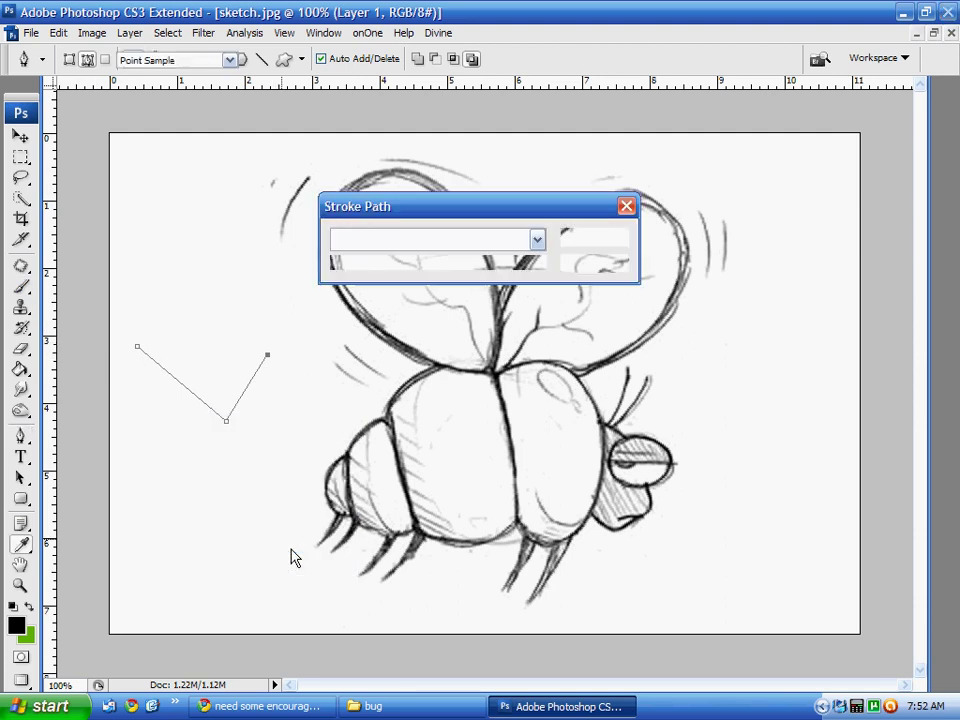
{"action": "left_click", "coordinate": [610, 241]}
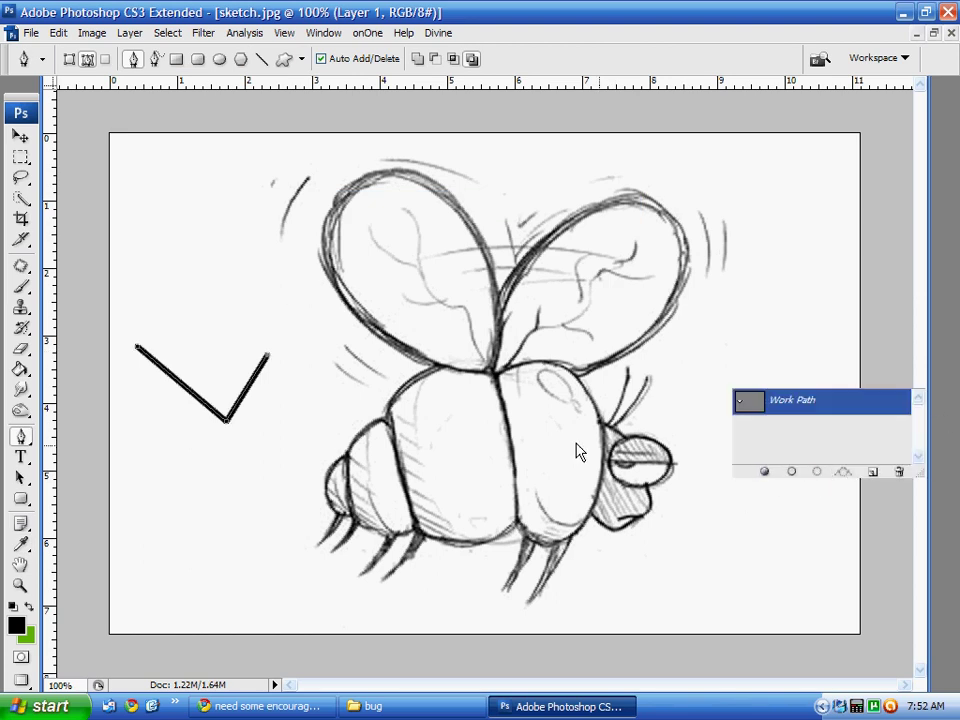
{"action": "key", "text": "ctrl+alt+z"}
{"action": "key", "text": "ctrl+alt+z"}
{"action": "key", "text": "ctrl+alt+z"}
{"action": "key", "text": "ctrl+alt+z"}
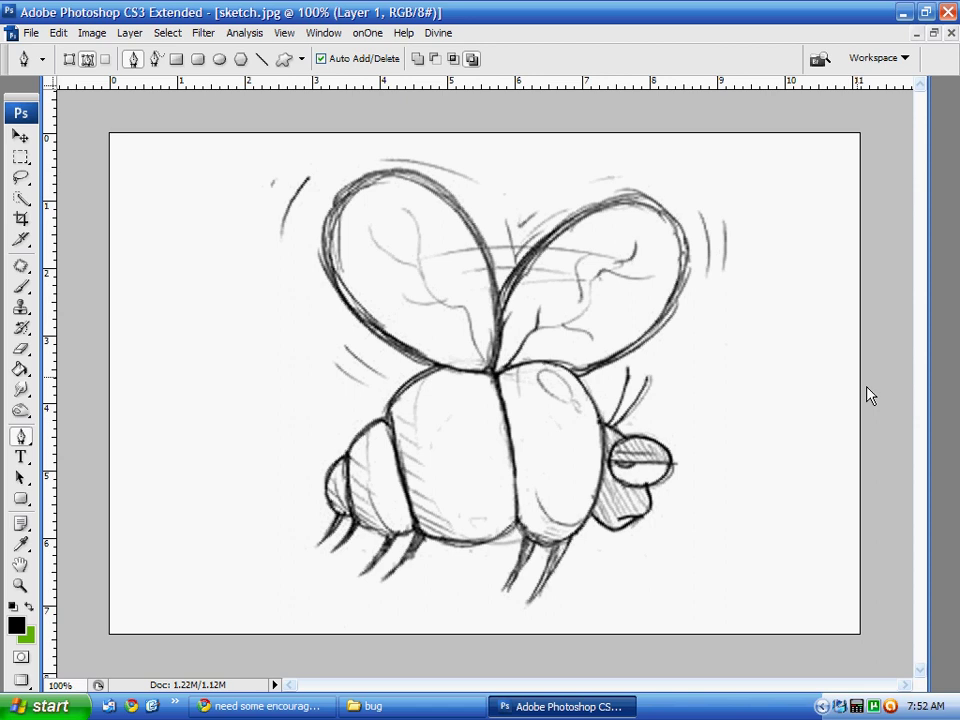
Draw a Pen path at the wing base and bend it around the left wing with added anchor points
{"action": "left_click", "coordinate": [490, 373]}
{"action": "left_click", "coordinate": [441, 367]}
{"action": "left_click", "coordinate": [22, 443]}
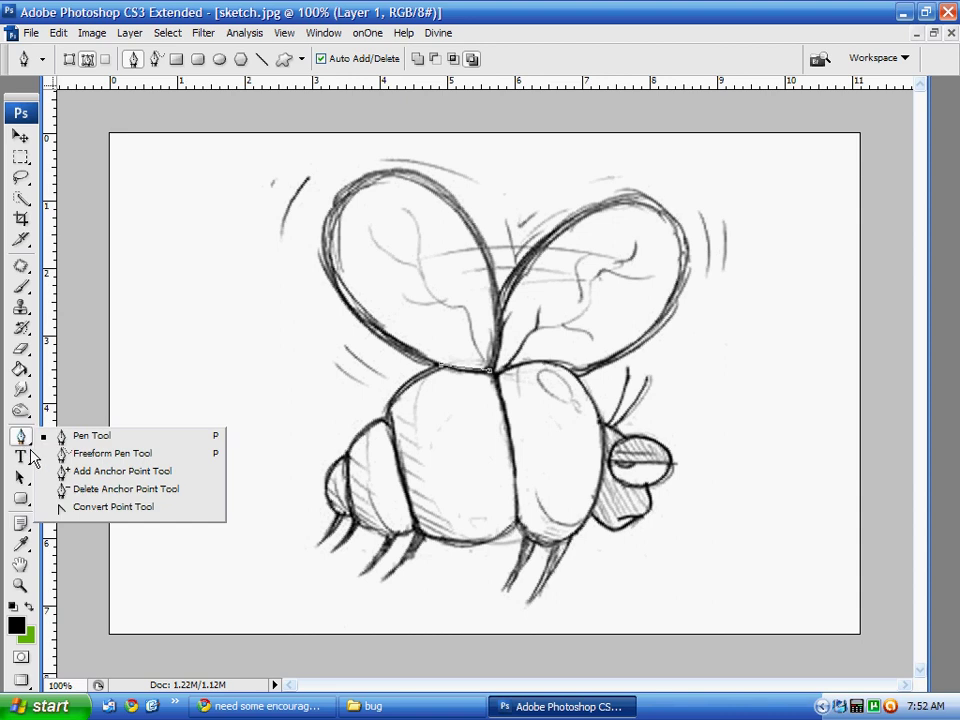
{"action": "left_click", "coordinate": [122, 471]}
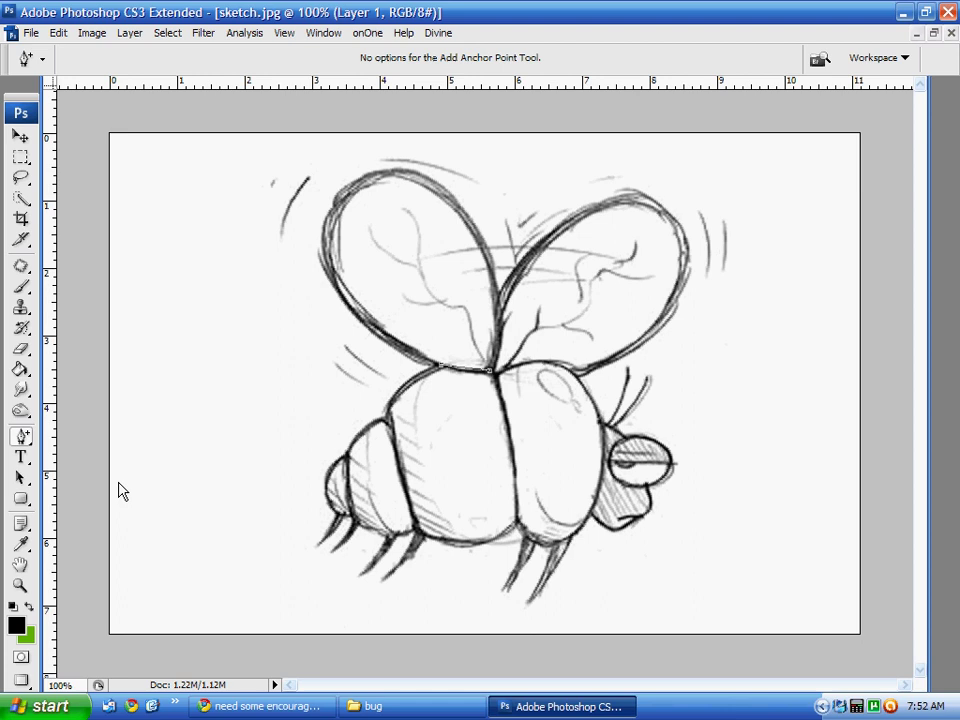
{"action": "left_click", "coordinate": [474, 379]}
{"action": "left_click_drag", "start_coordinate": [474, 379], "coordinate": [372, 200]}
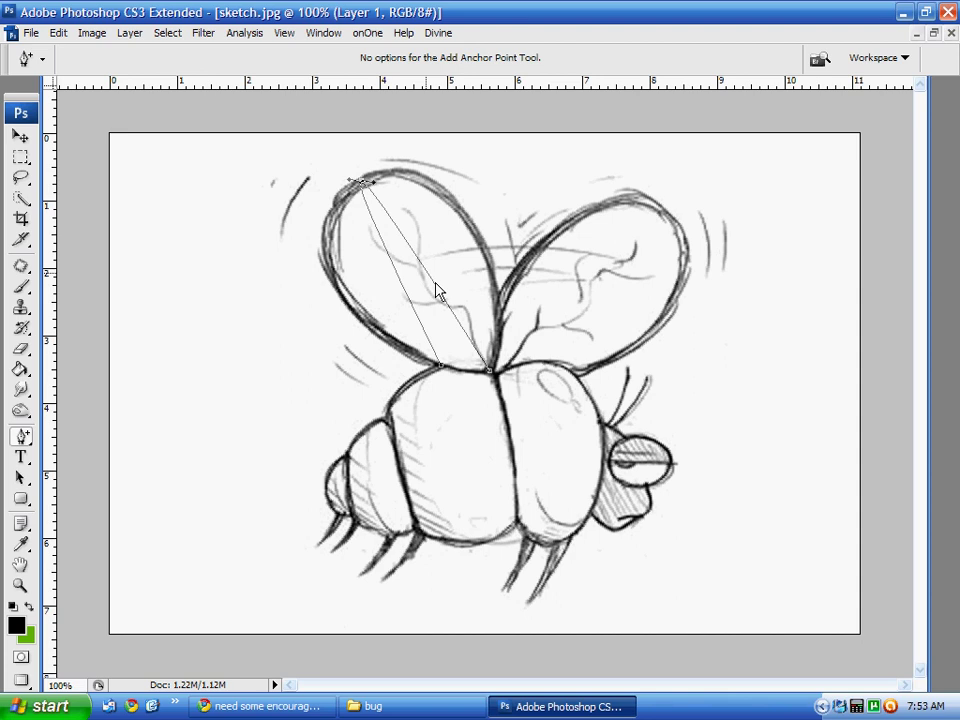
{"action": "left_click", "coordinate": [420, 261]}
{"action": "left_click_drag", "start_coordinate": [430, 280], "coordinate": [507, 320]}
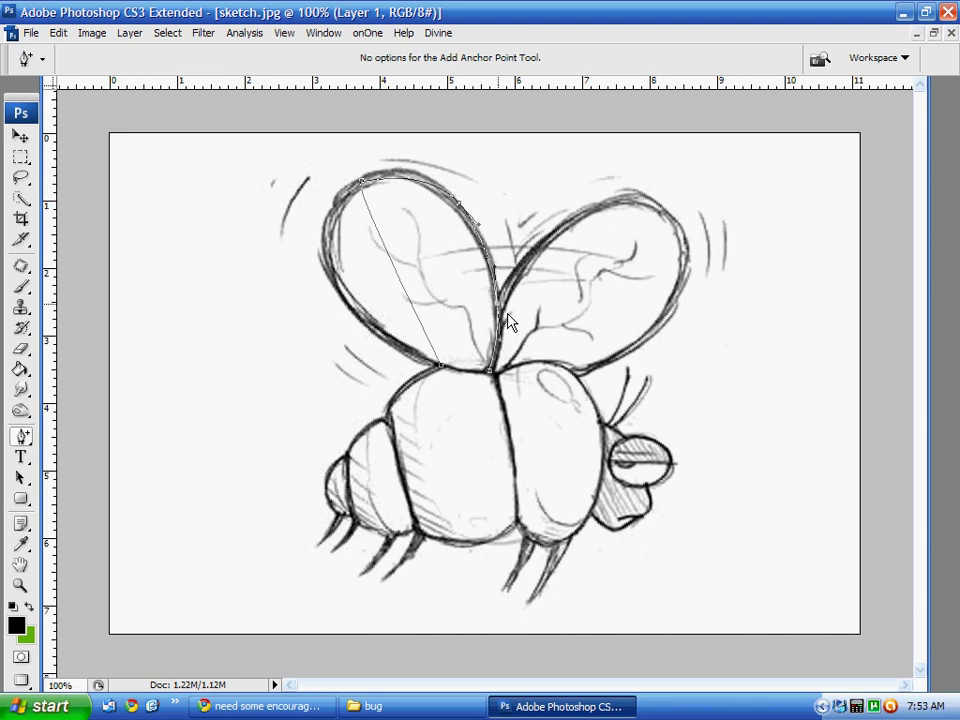
{"action": "left_click", "coordinate": [399, 276]}
{"action": "left_click_drag", "start_coordinate": [399, 276], "coordinate": [341, 297]}
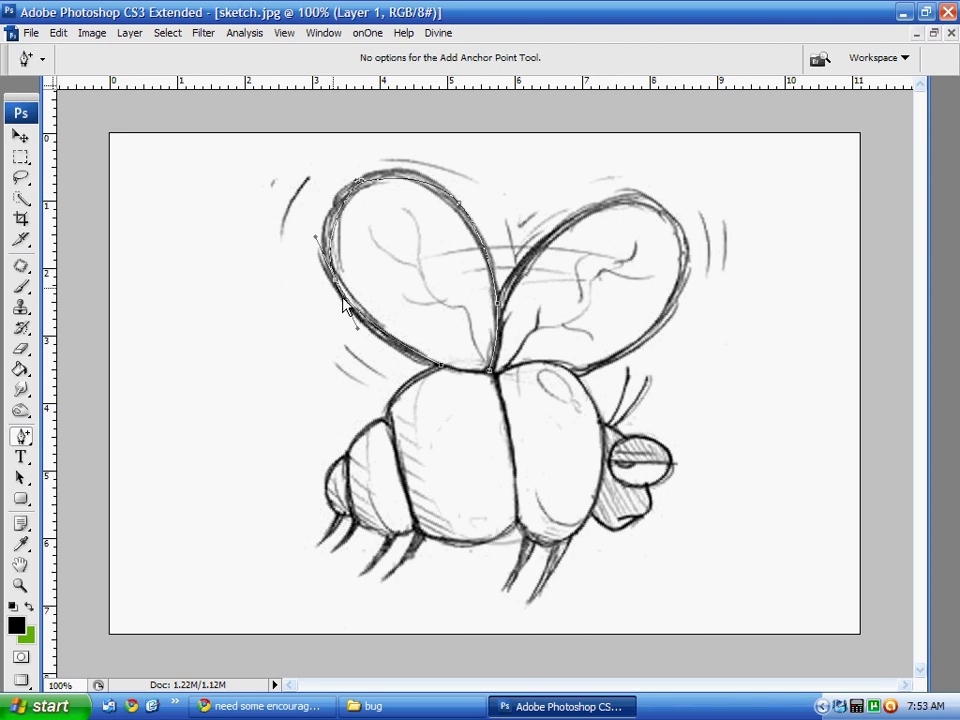
{"action": "mouse_move", "coordinate": [364, 339]}
{"action": "left_mouse_down"}
{"action": "mouse_move", "coordinate": [354, 343]}
{"action": "mouse_move", "coordinate": [365, 343]}
{"action": "left_mouse_up"}
Stroke the wing path with the brush from the Stroke Path dialog
{"action": "right_click", "coordinate": [448, 280]}
{"action": "key", "text": "Escape"}
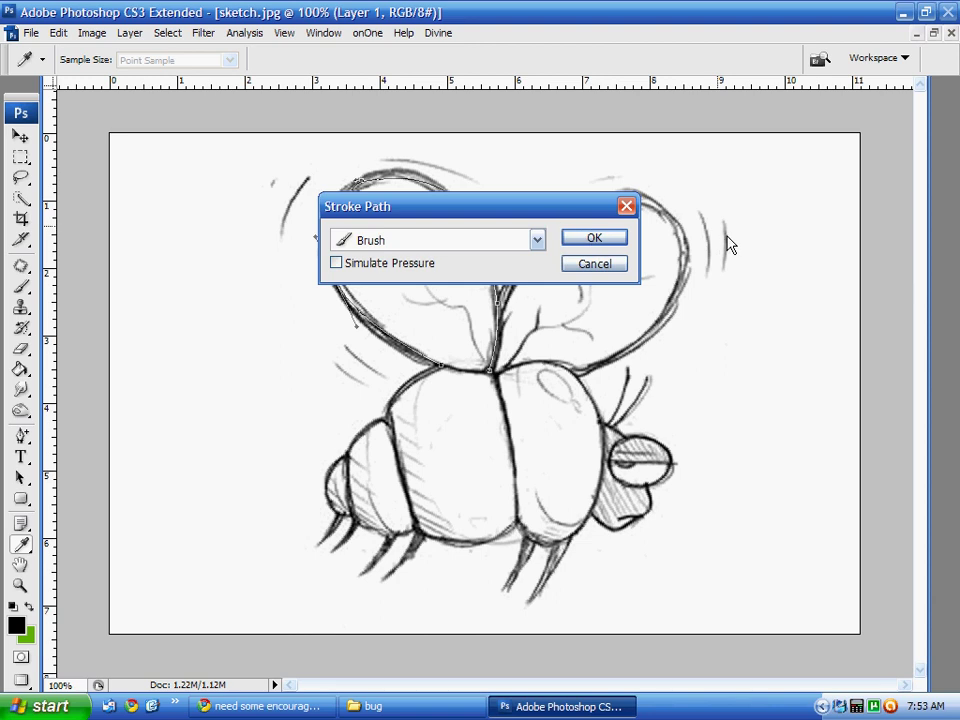
{"action": "left_click_drag", "start_coordinate": [555, 220], "coordinate": [730, 244]}
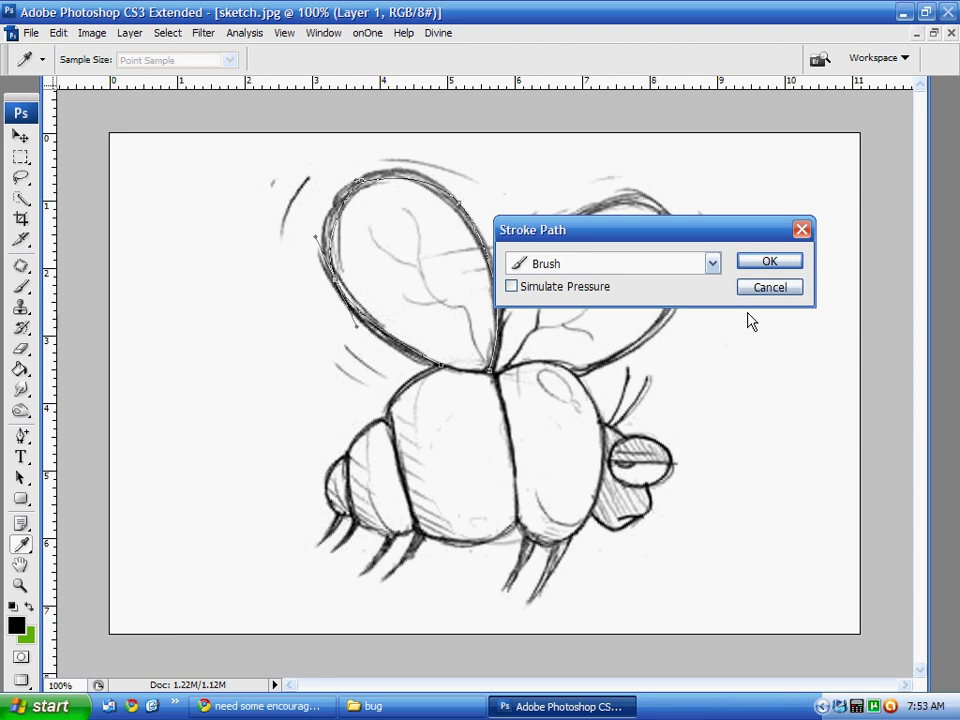
{"action": "key", "text": "Return"}
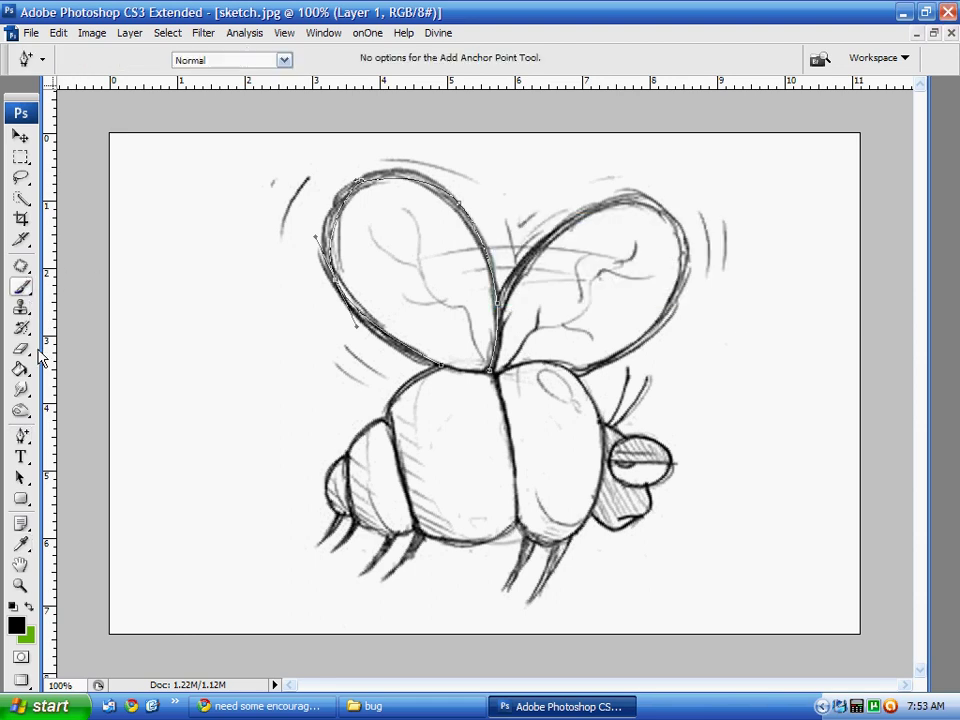
Set the brush's Shape Dynamics size control to Pen Pressure
{"action": "key", "text": "e"}
{"action": "key", "text": "F5"}
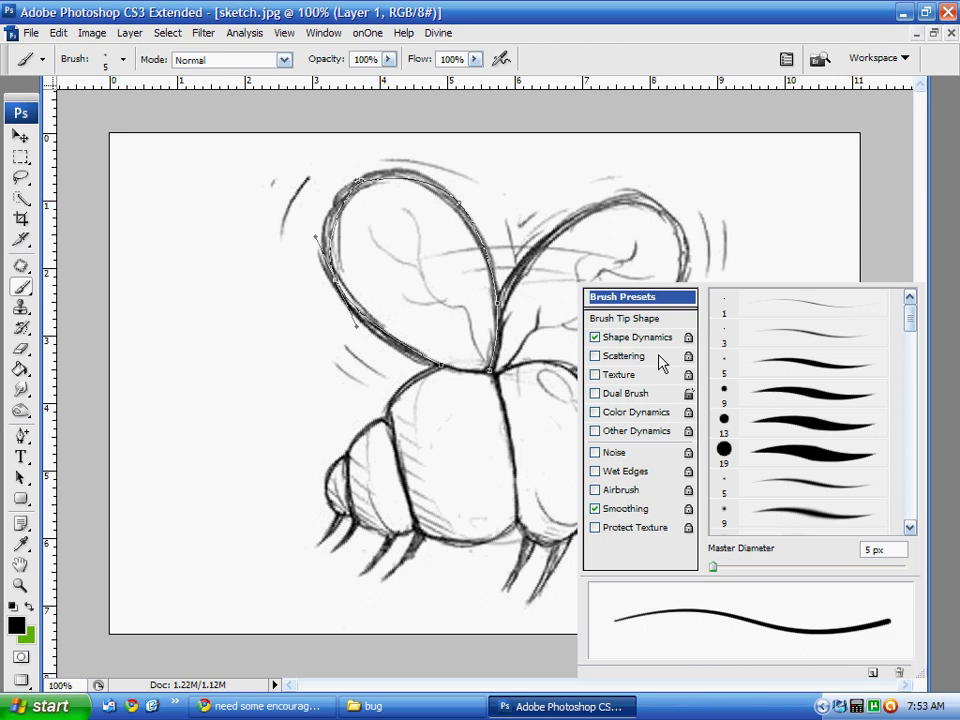
{"action": "left_click", "coordinate": [645, 340]}
{"action": "left_click", "coordinate": [810, 328]}
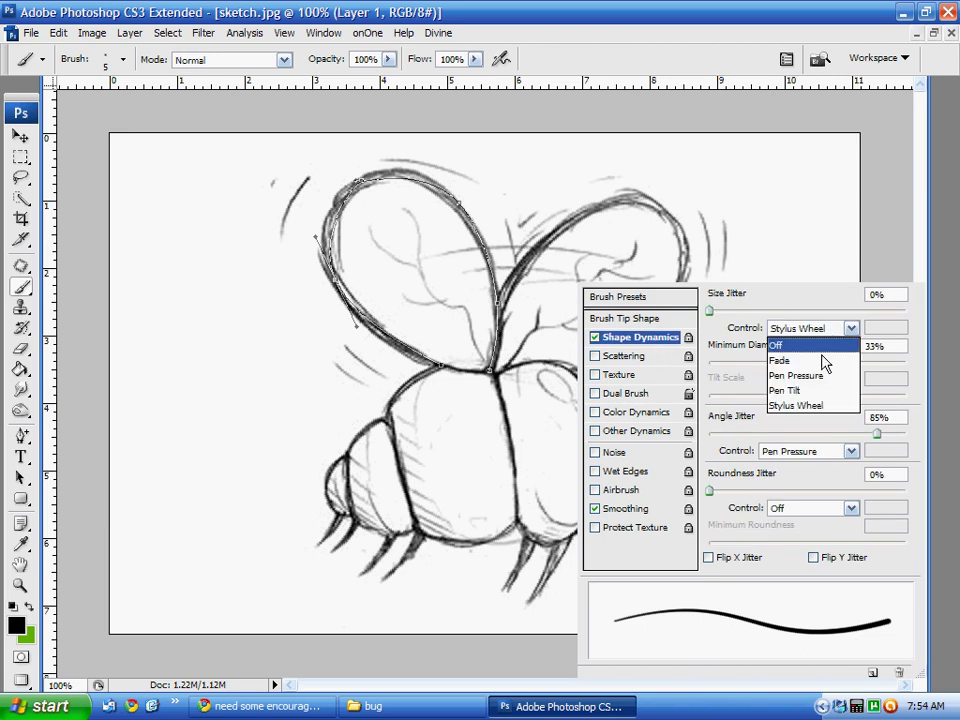
{"action": "left_click", "coordinate": [820, 376]}
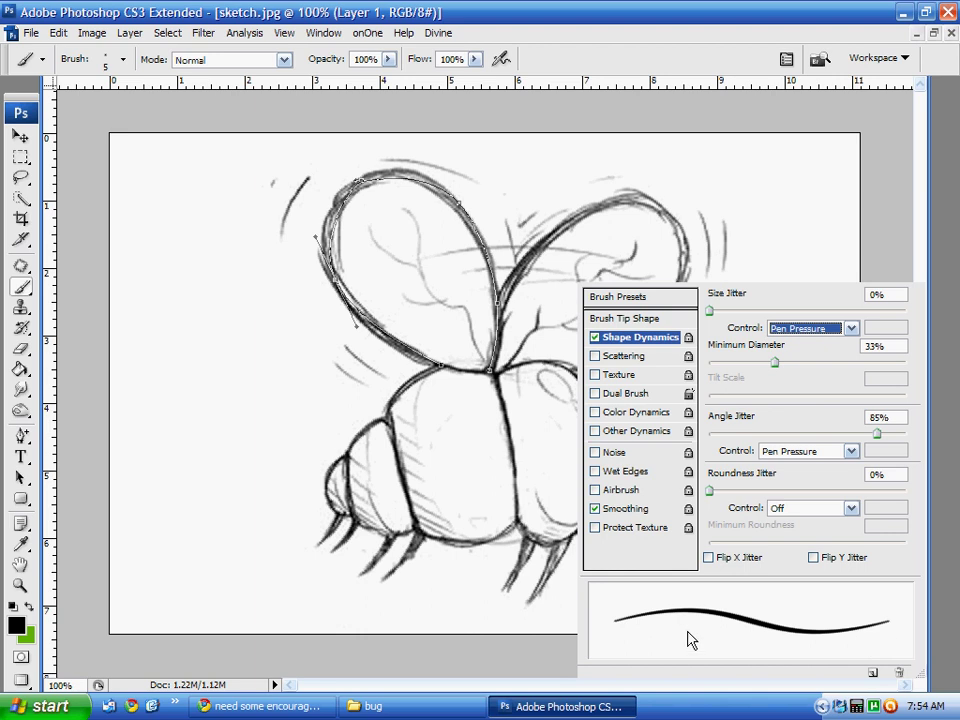
{"action": "left_click", "coordinate": [923, 285]}
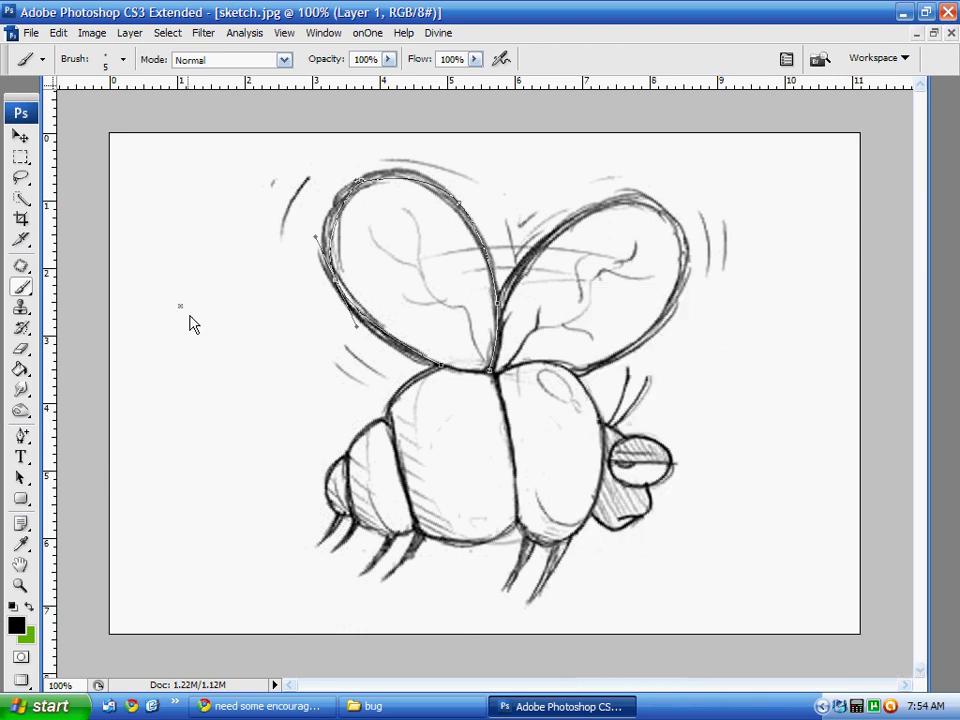
Stroke the wing path with simulated pressure, inspect it without the sketch, then undo it
{"action": "left_click_drag", "start_coordinate": [20, 436], "coordinate": [73, 457]}
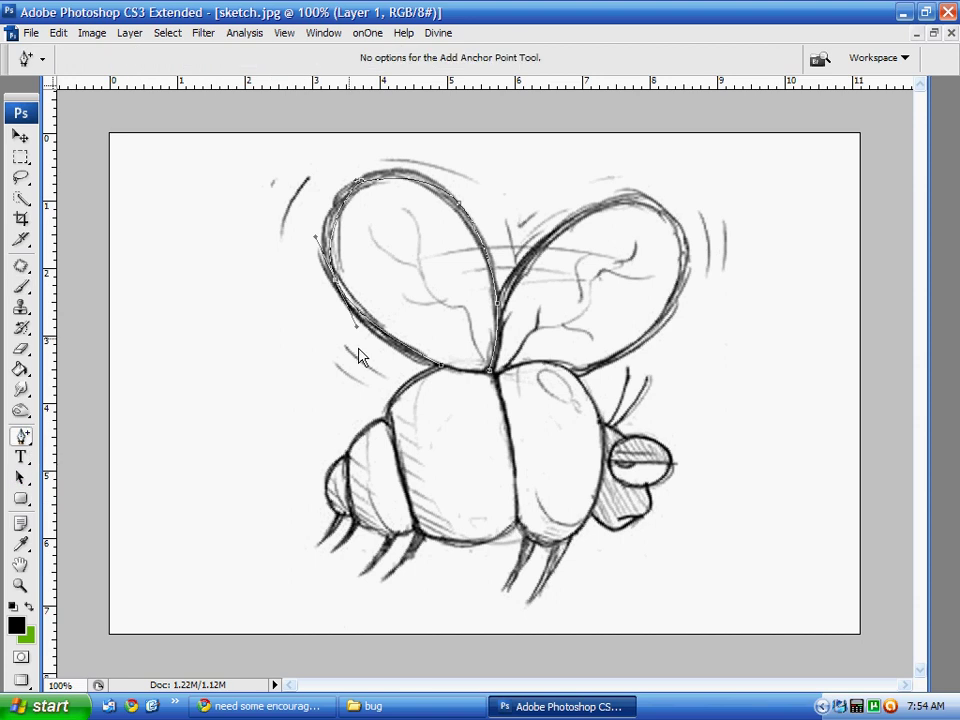
{"action": "right_click", "coordinate": [416, 358]}
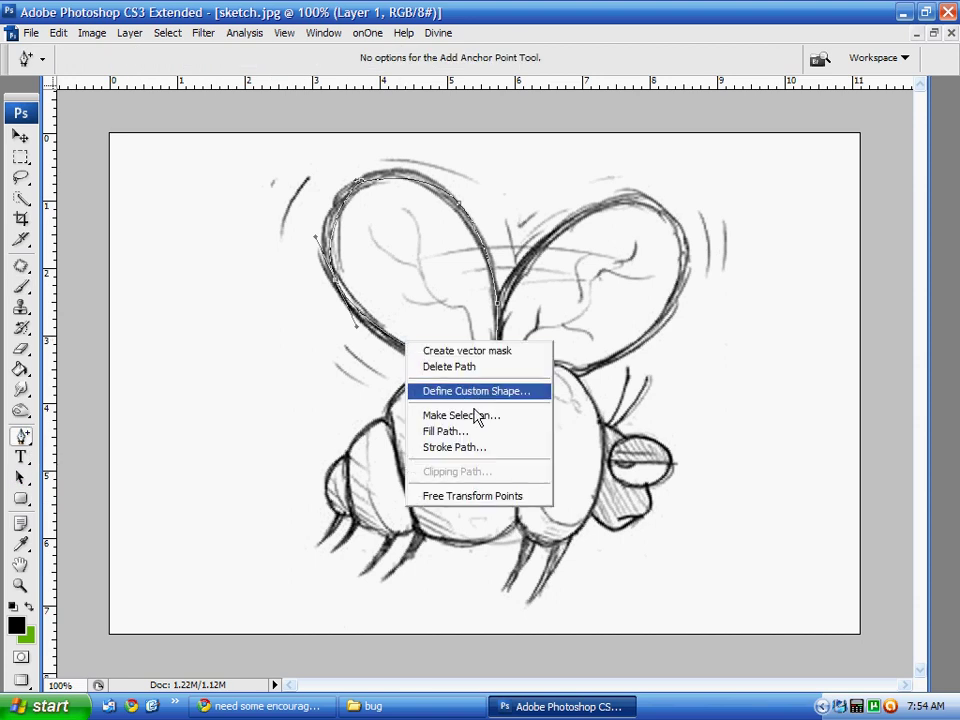
{"action": "left_click", "coordinate": [478, 449]}
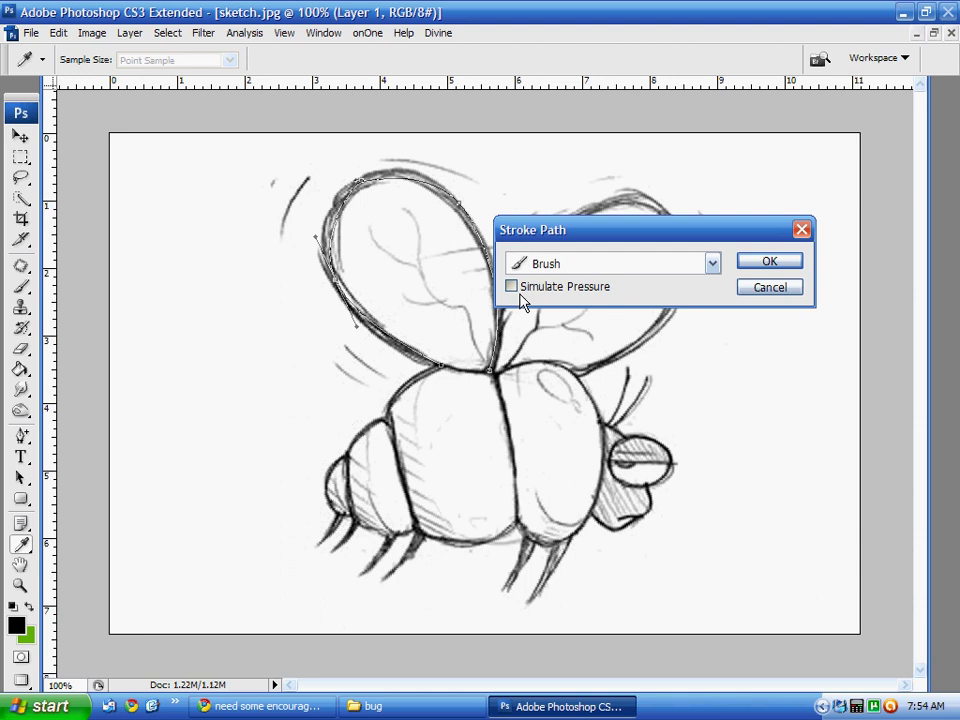
{"action": "left_click", "coordinate": [512, 287]}
{"action": "left_click", "coordinate": [769, 262]}
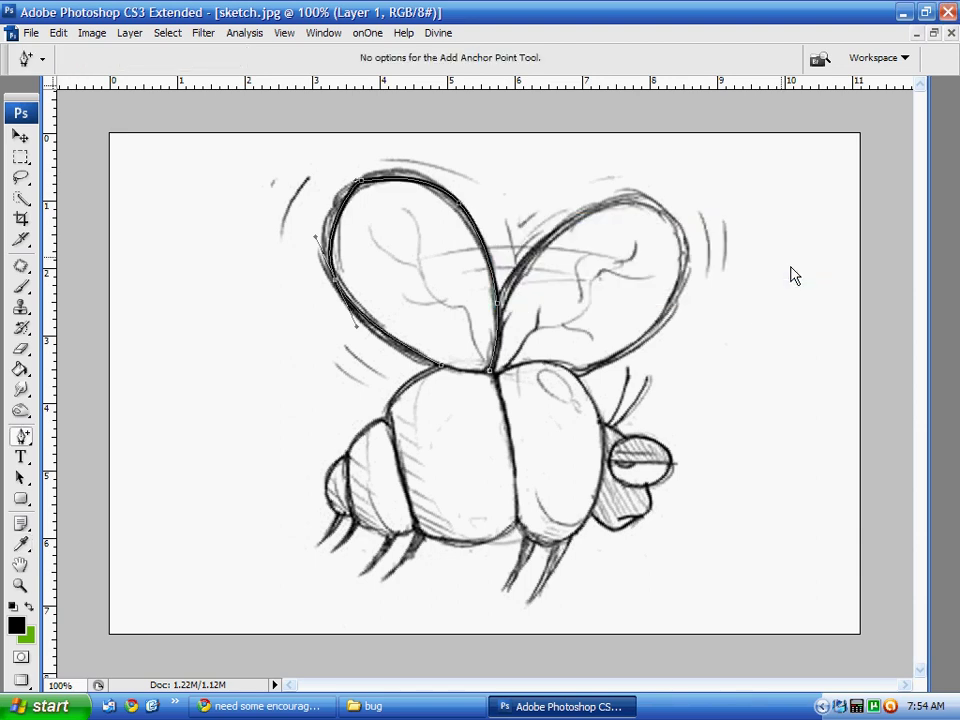
{"action": "left_click", "coordinate": [945, 470]}
{"action": "left_click", "coordinate": [864, 445]}
{"action": "left_click", "coordinate": [945, 470]}
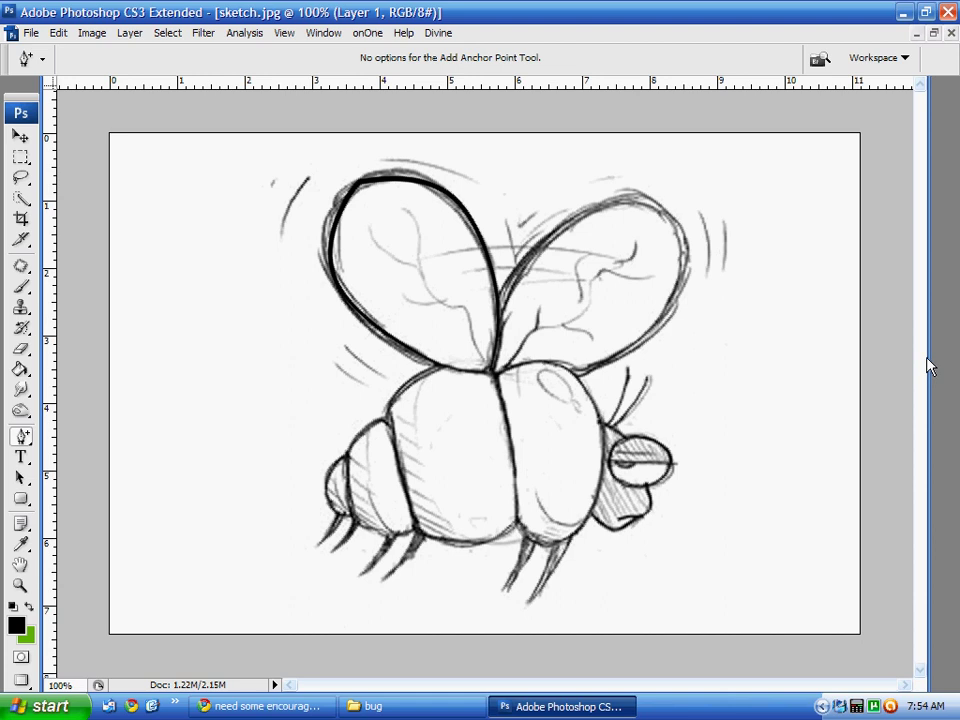
{"action": "left_click", "coordinate": [948, 185]}
{"action": "left_click", "coordinate": [741, 220]}
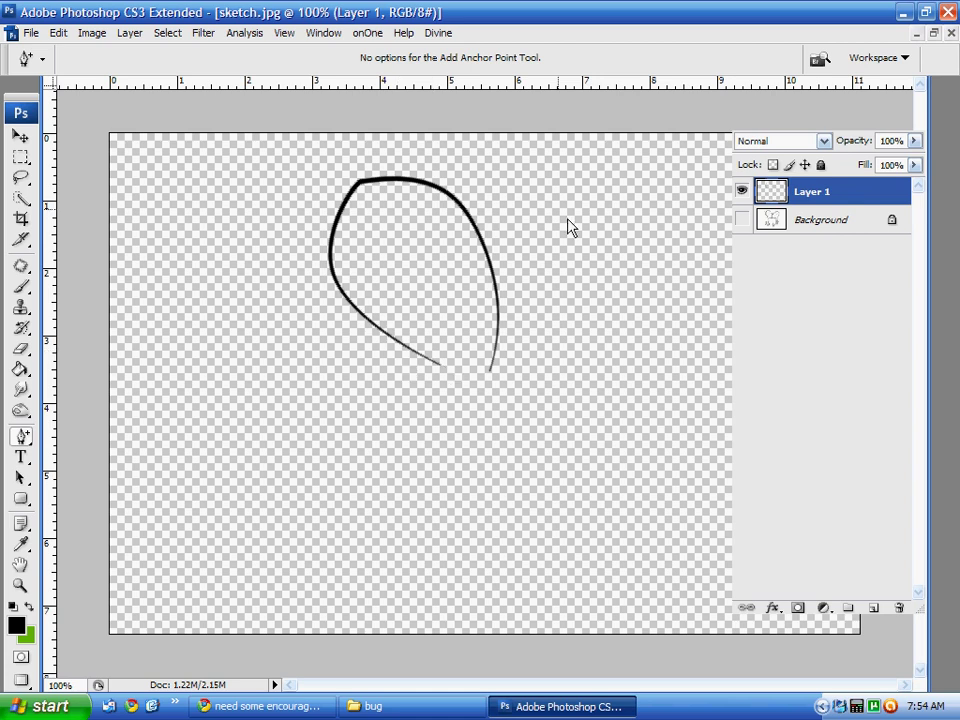
{"action": "key", "text": "ctrl+z"}
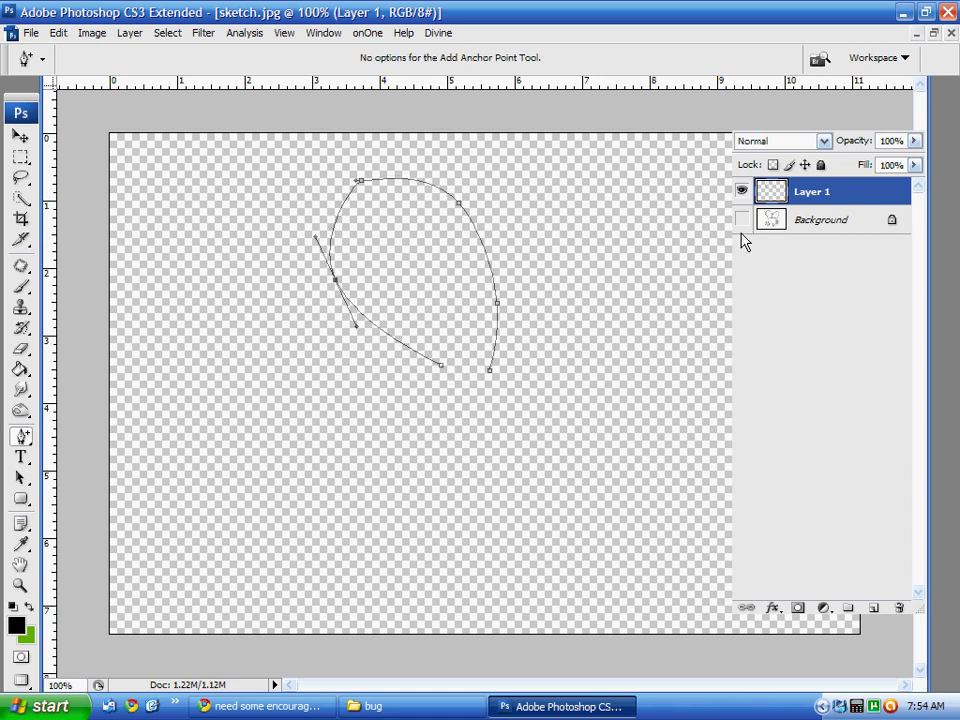
{"action": "left_click", "coordinate": [742, 219]}
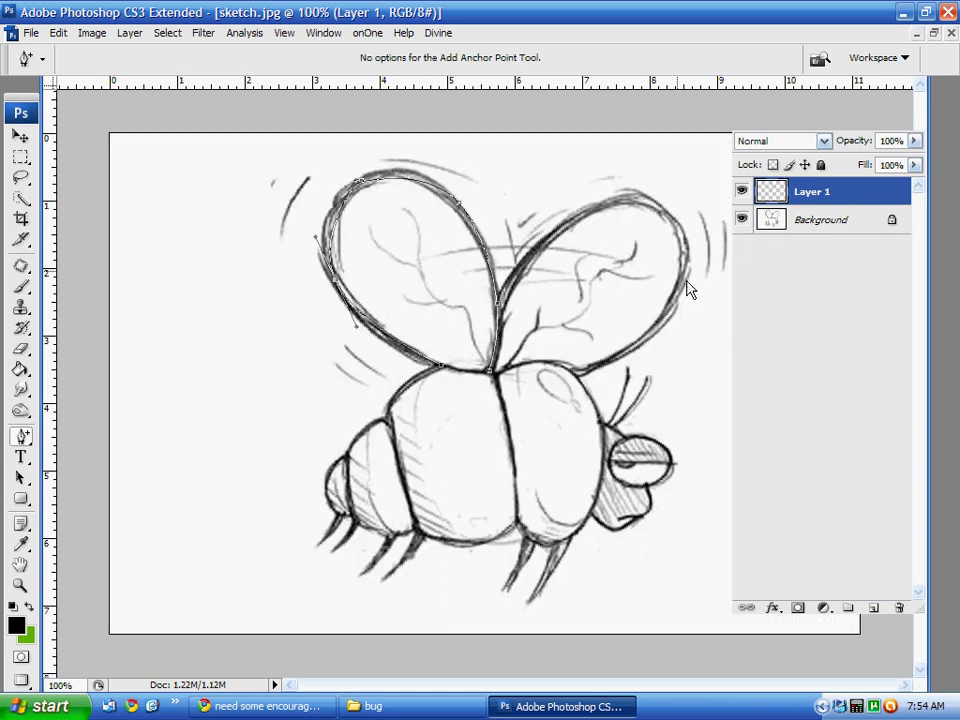
Restroke the wing path with Simulate Pressure off for an even black line
{"action": "right_click", "coordinate": [352, 298]}
{"action": "left_click", "coordinate": [406, 407]}
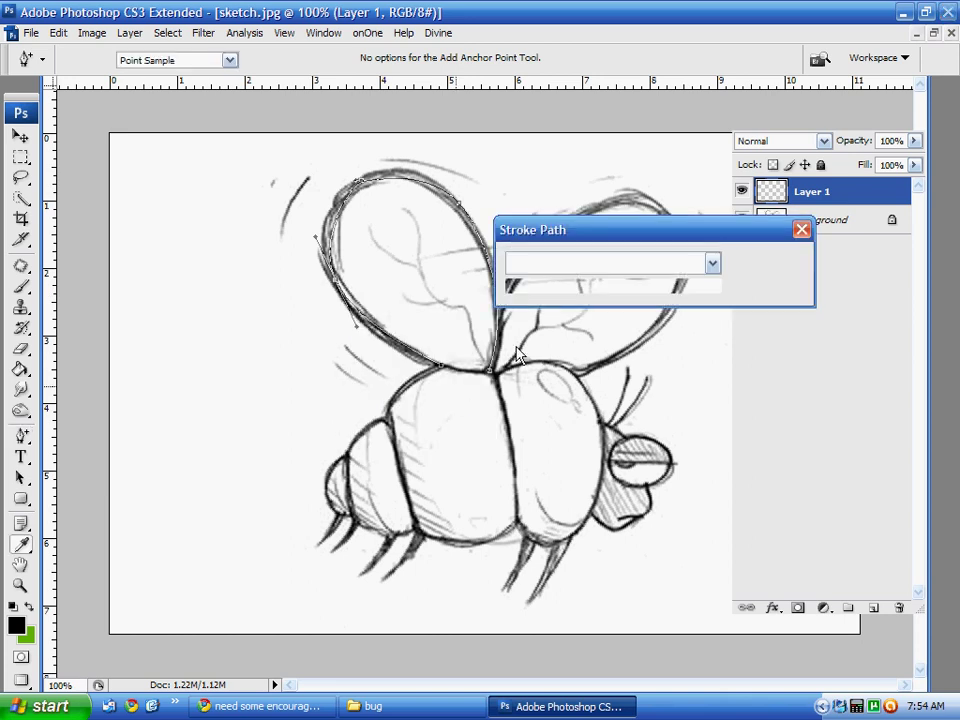
{"action": "left_click", "coordinate": [527, 290]}
{"action": "left_click", "coordinate": [782, 266]}
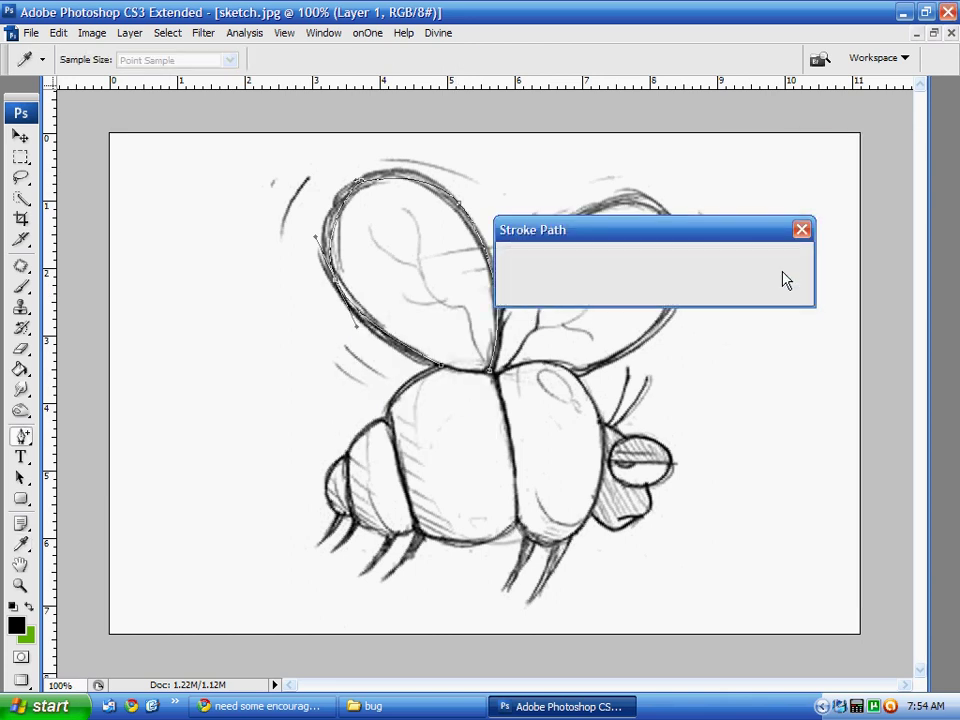
{"action": "key", "text": "F7"}
{"action": "left_click", "coordinate": [742, 220]}
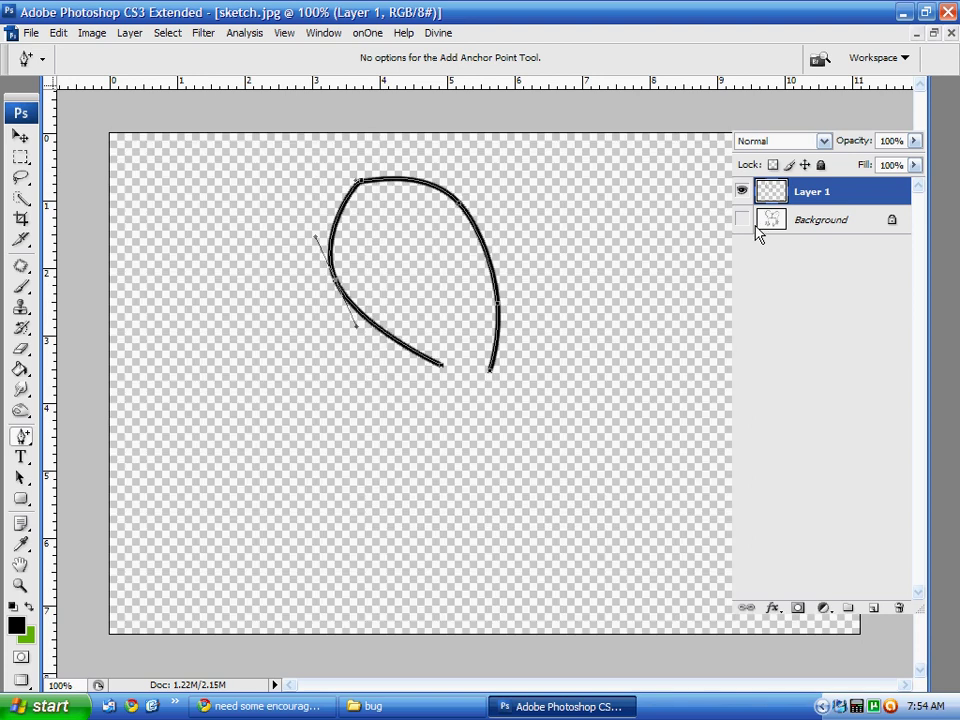
{"action": "key", "text": "F7"}
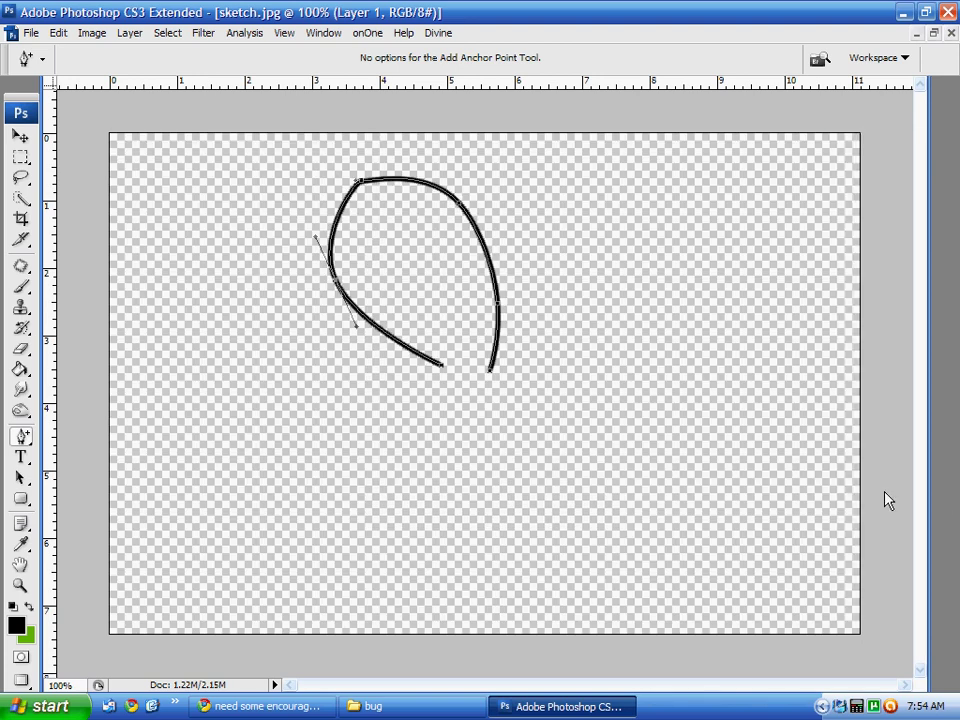
{"action": "left_click", "coordinate": [783, 466]}
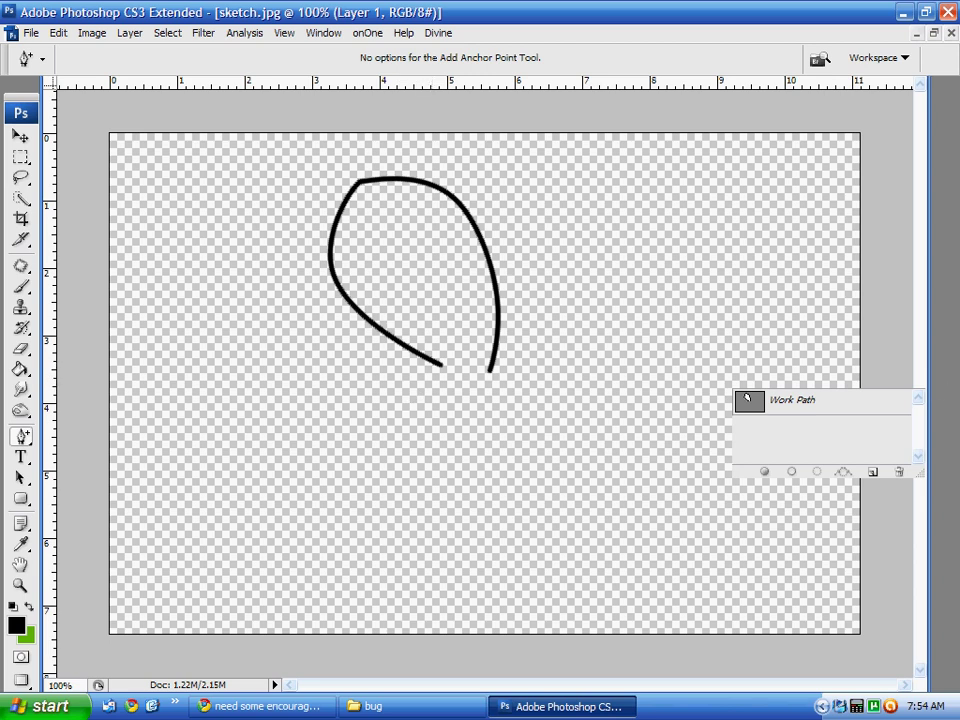
{"action": "left_click", "coordinate": [955, 178]}
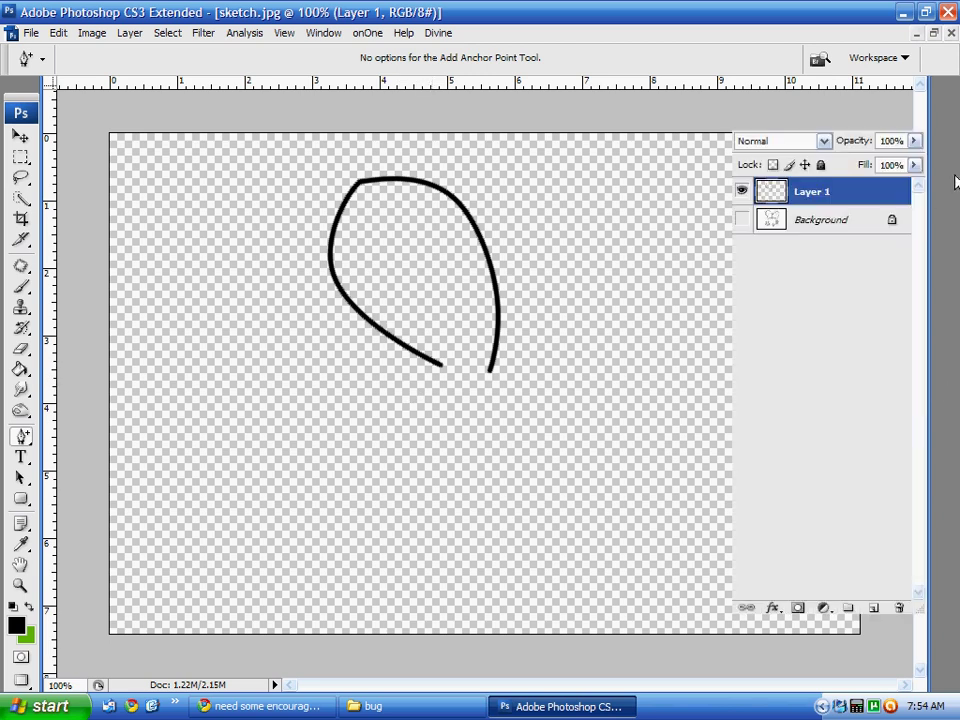
{"action": "left_click", "coordinate": [757, 227]}
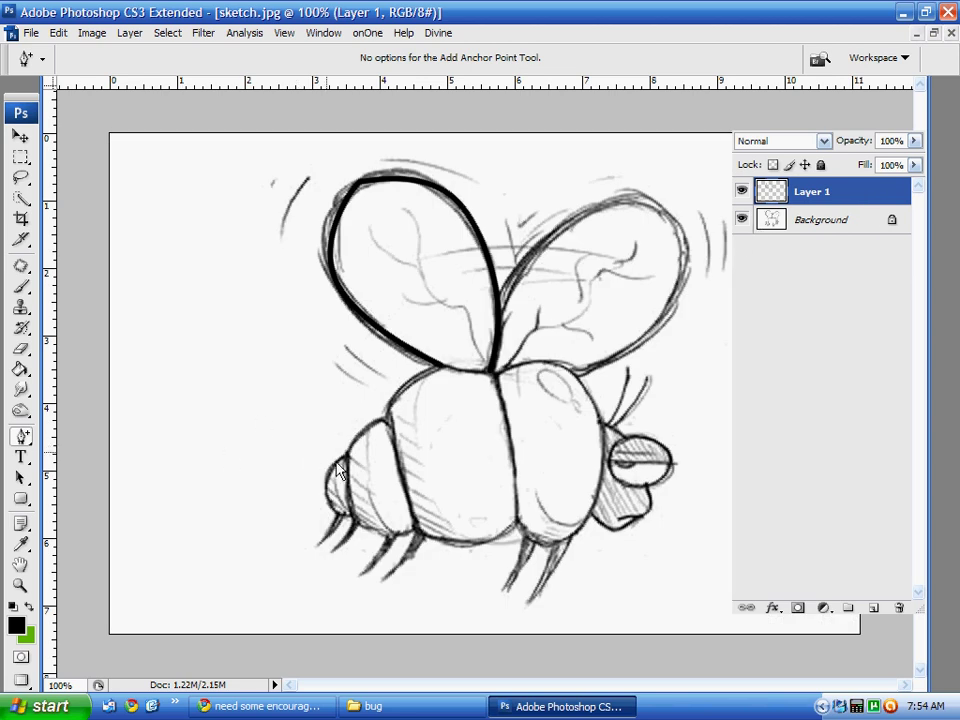
Hide Layer 1 containing the wing stroke
{"action": "left_click", "coordinate": [741, 191]}
{"action": "key", "text": "F7"}
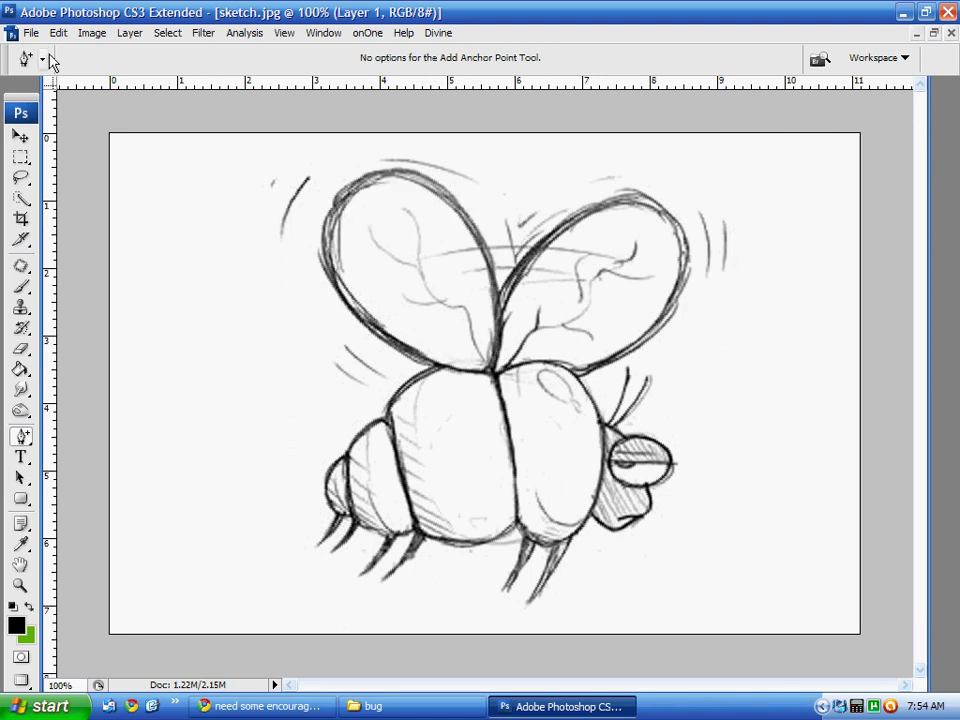
{"action": "left_click", "coordinate": [33, 34]}
Select and open bugthing.psd from the bug folder in the Open dialog
{"action": "left_click", "coordinate": [40, 68]}
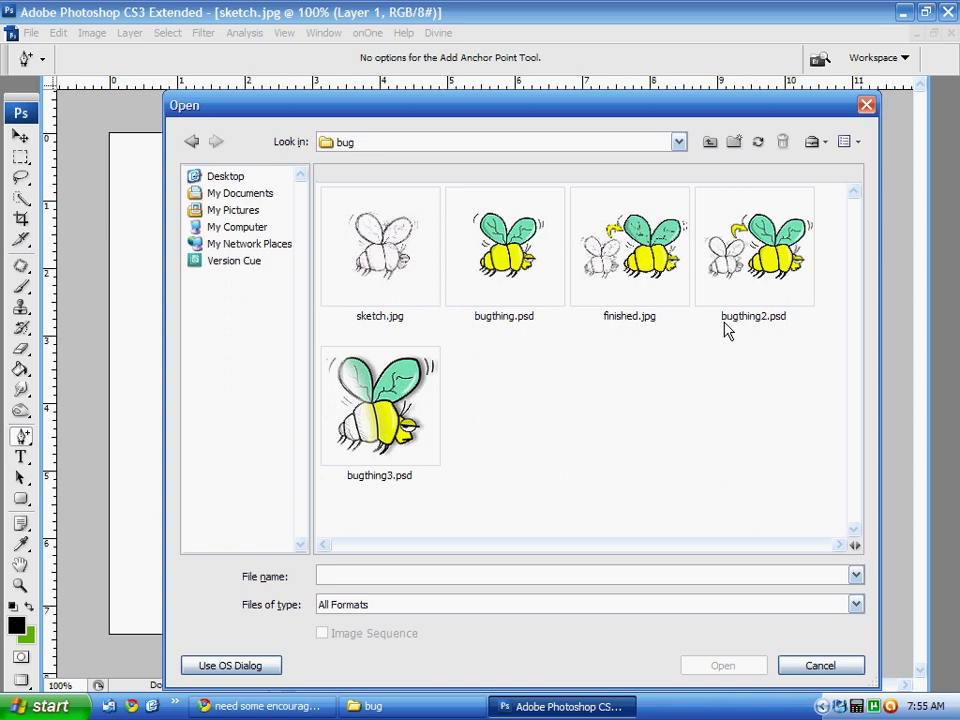
{"action": "left_click", "coordinate": [418, 462]}
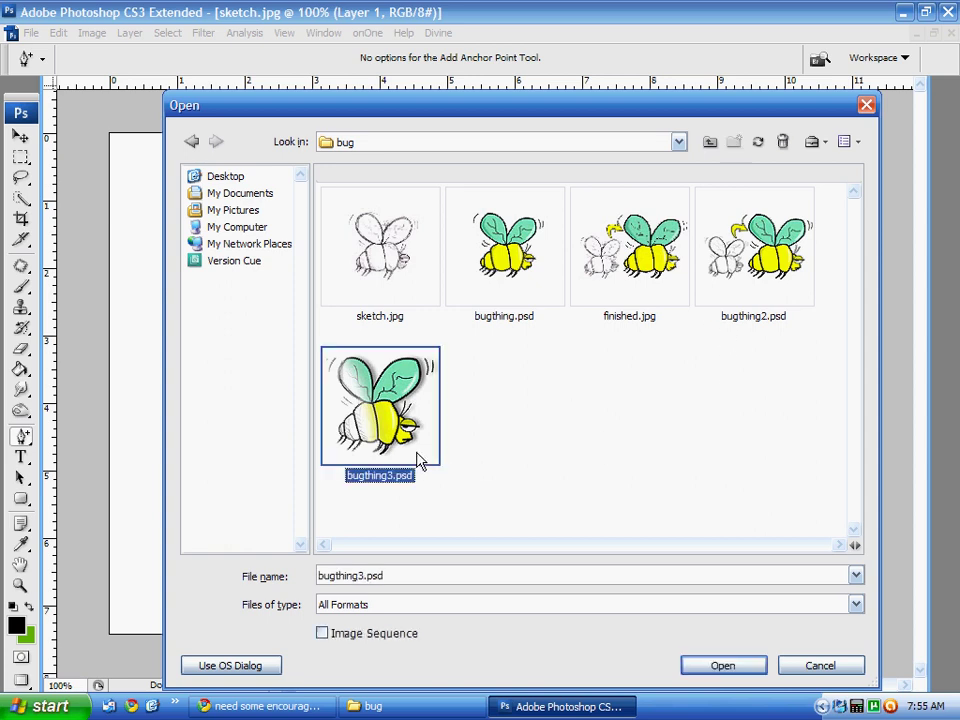
{"action": "left_click", "coordinate": [514, 471]}
{"action": "left_click", "coordinate": [524, 316]}
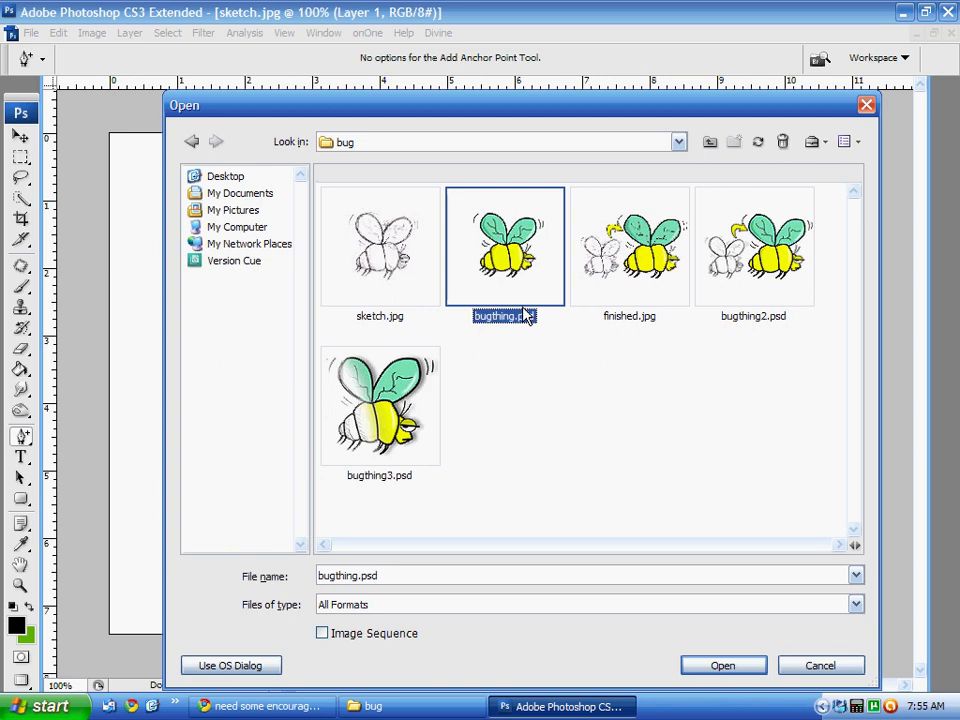
{"action": "double_click", "coordinate": [524, 316]}
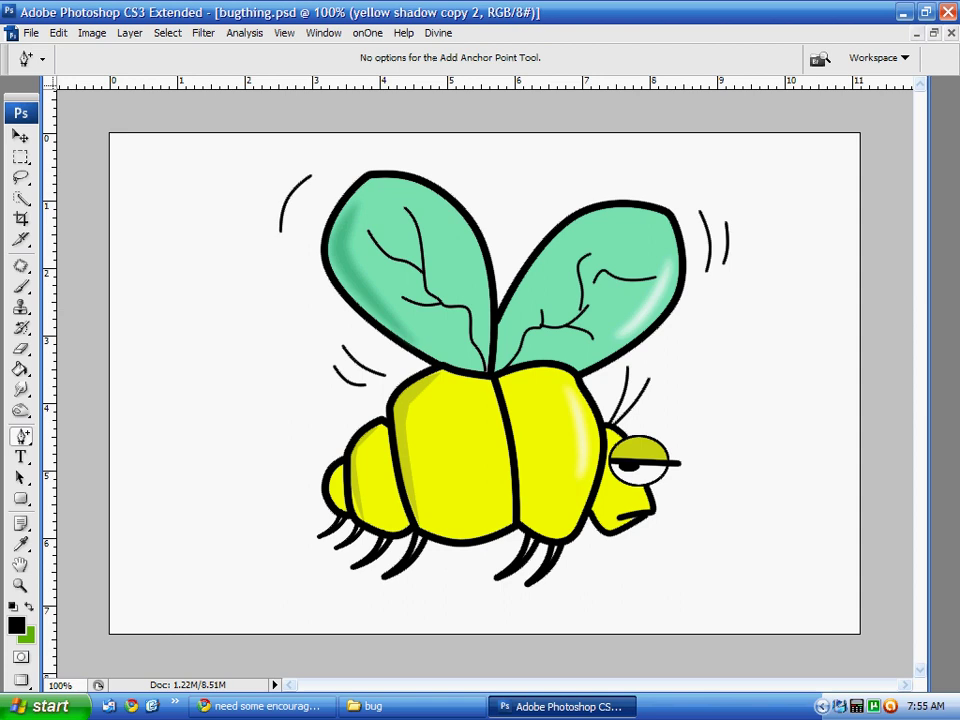
Drag the Layer 1 copy 7 line art with the Move tool into sketch.jpg
{"action": "left_click", "coordinate": [933, 33]}
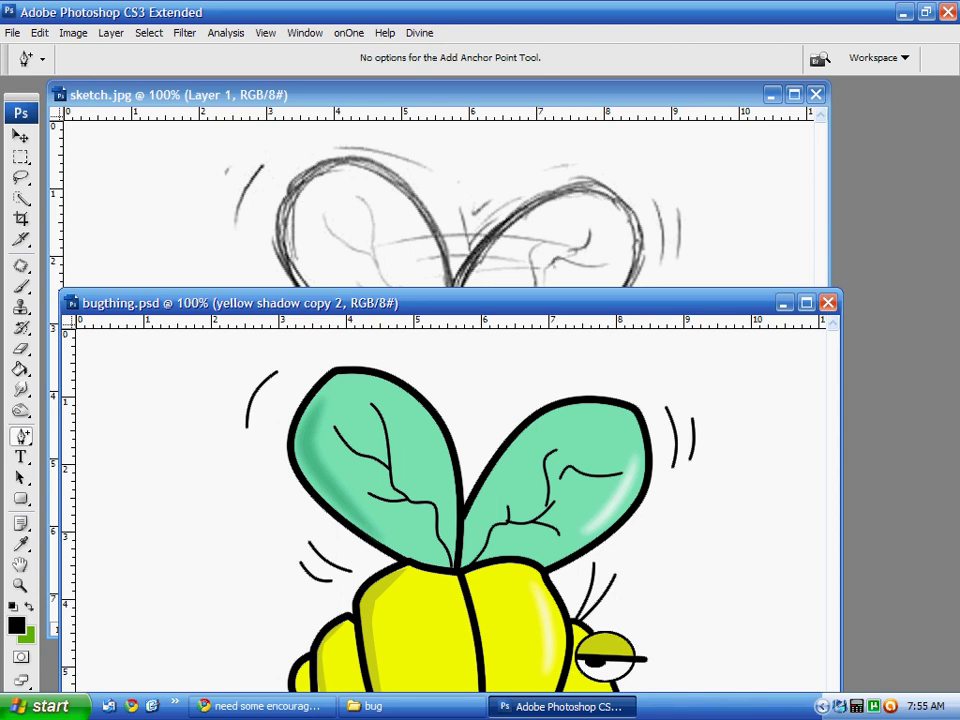
{"action": "mouse_move", "coordinate": [957, 188]}
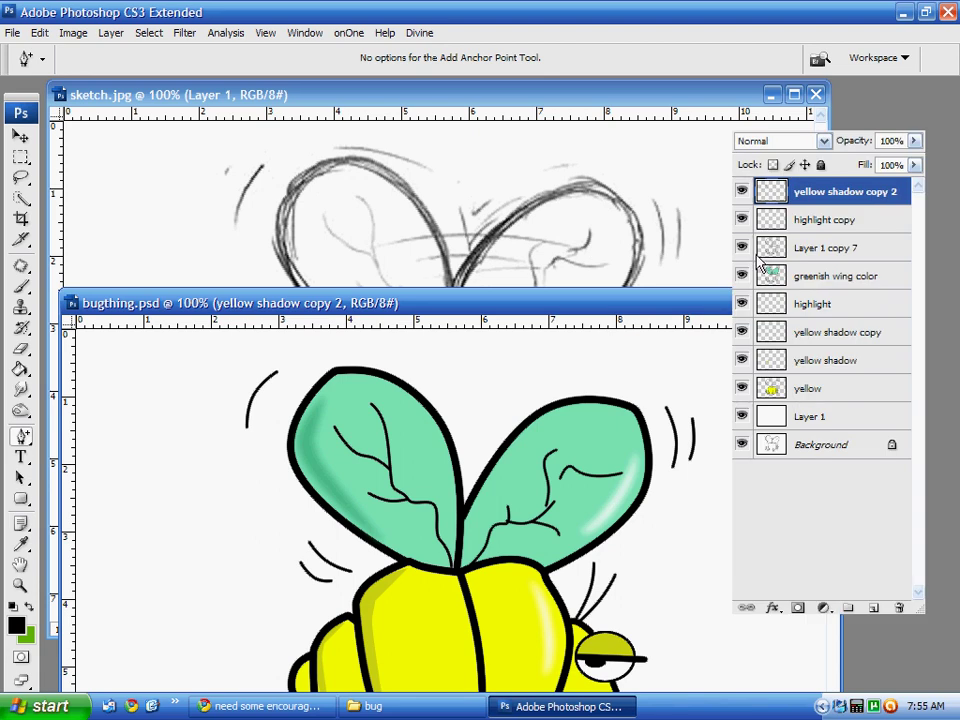
{"action": "left_click", "coordinate": [742, 248]}
{"action": "left_click", "coordinate": [770, 250]}
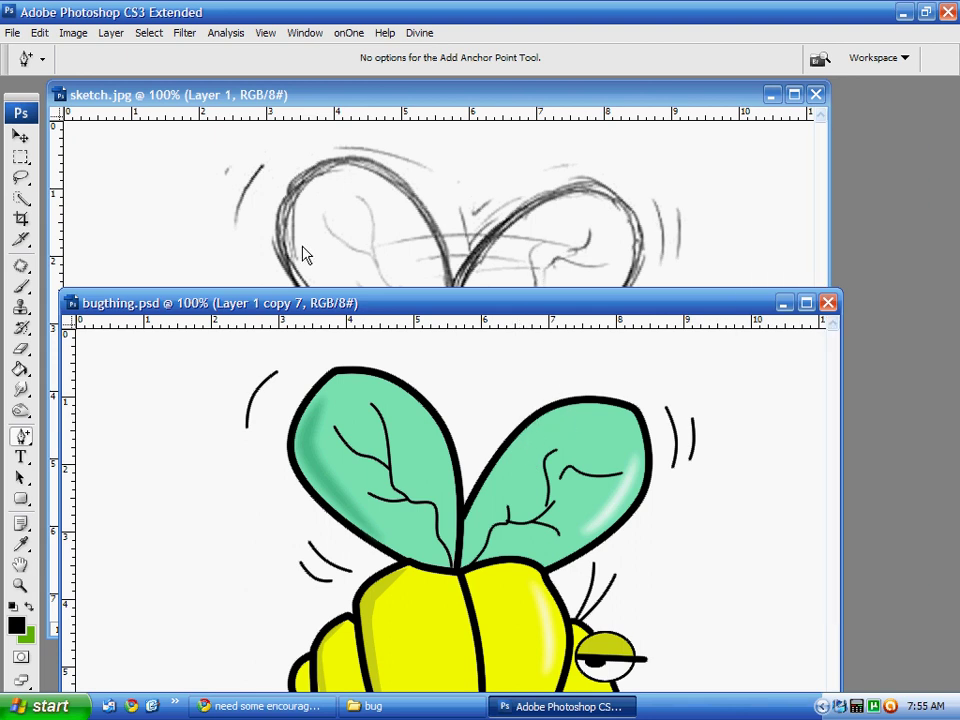
{"action": "left_click", "coordinate": [20, 136]}
{"action": "left_click_drag", "start_coordinate": [446, 454], "coordinate": [453, 256]}
Close bugthing.psd without saving and maximize the sketch.jpg window
{"action": "left_click", "coordinate": [700, 670]}
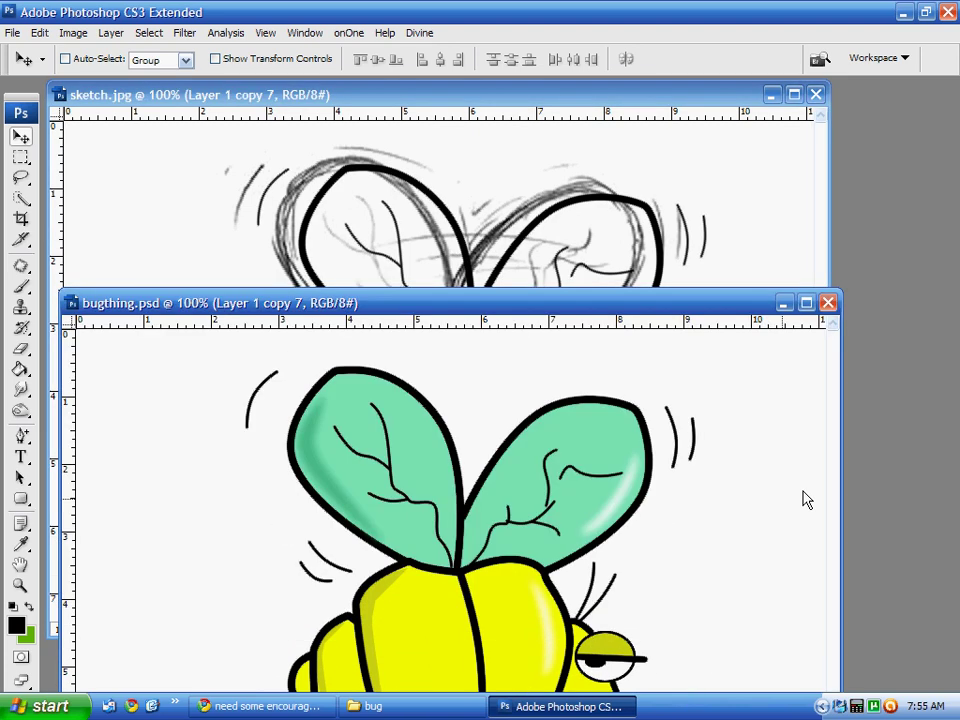
{"action": "left_click", "coordinate": [828, 303]}
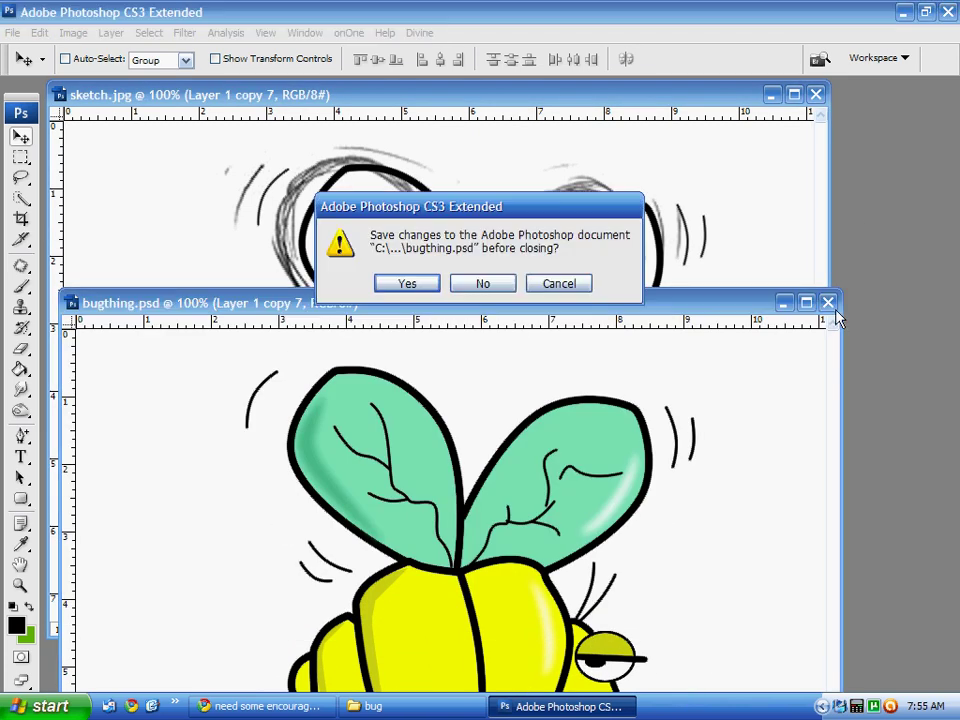
{"action": "left_click", "coordinate": [503, 284]}
{"action": "left_click", "coordinate": [796, 95]}
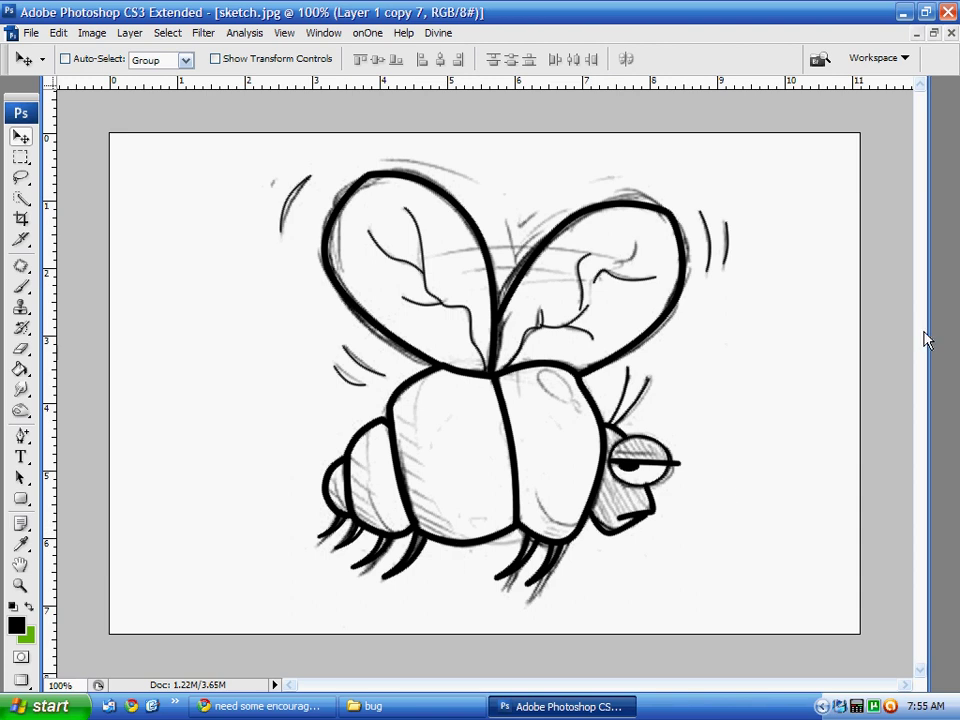
Select Layer 1 and make it visible, restoring it after an accidental delete
{"action": "mouse_move", "coordinate": [955, 188]}
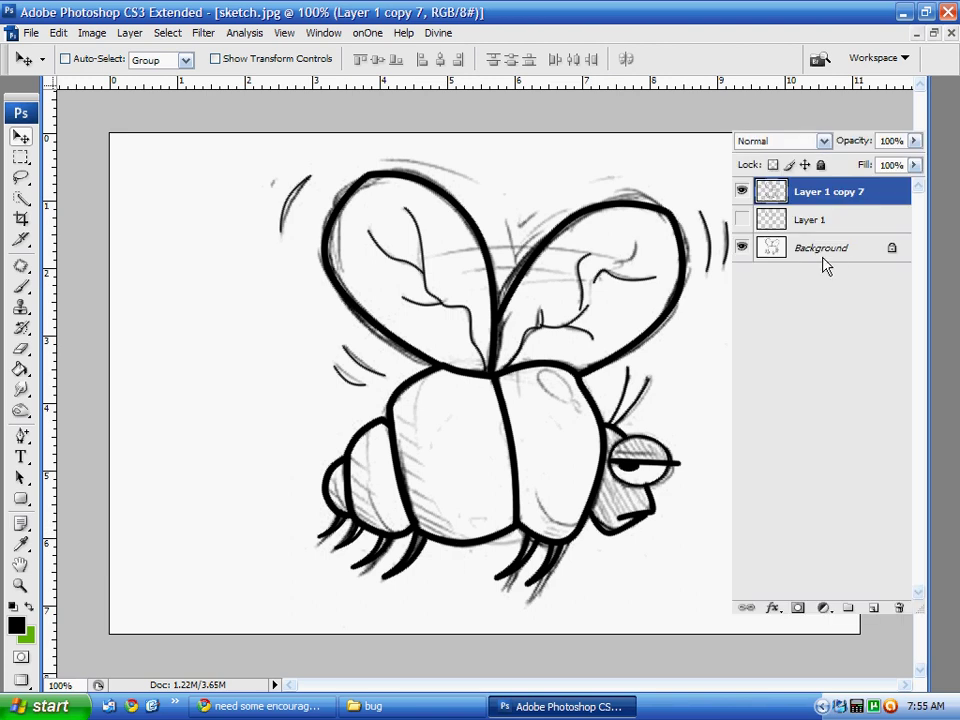
{"action": "left_click", "coordinate": [810, 222]}
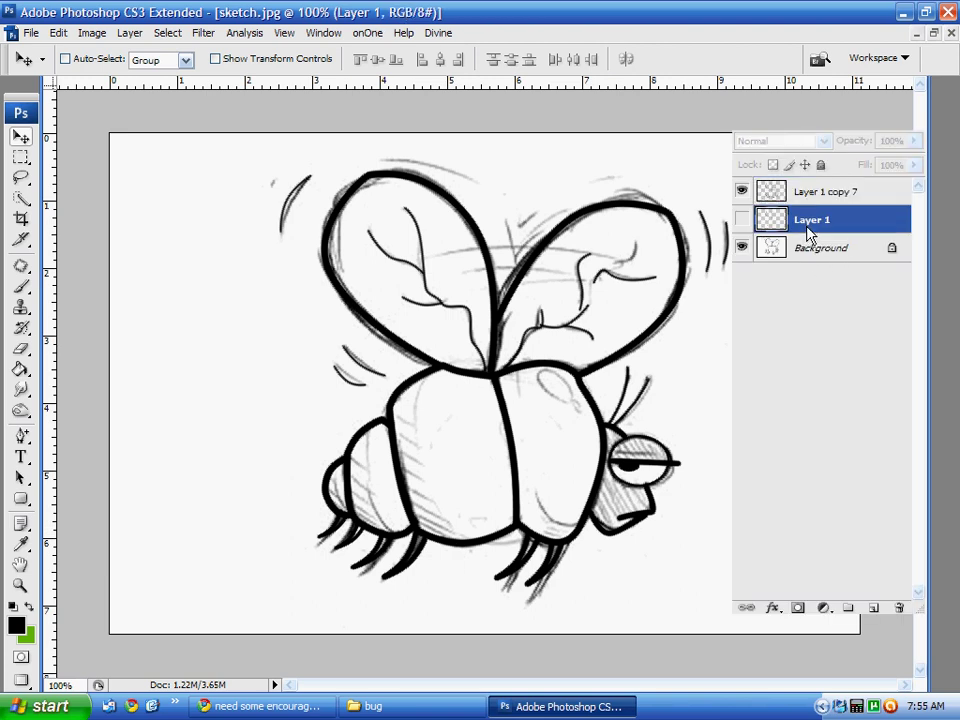
{"action": "left_click", "coordinate": [741, 219]}
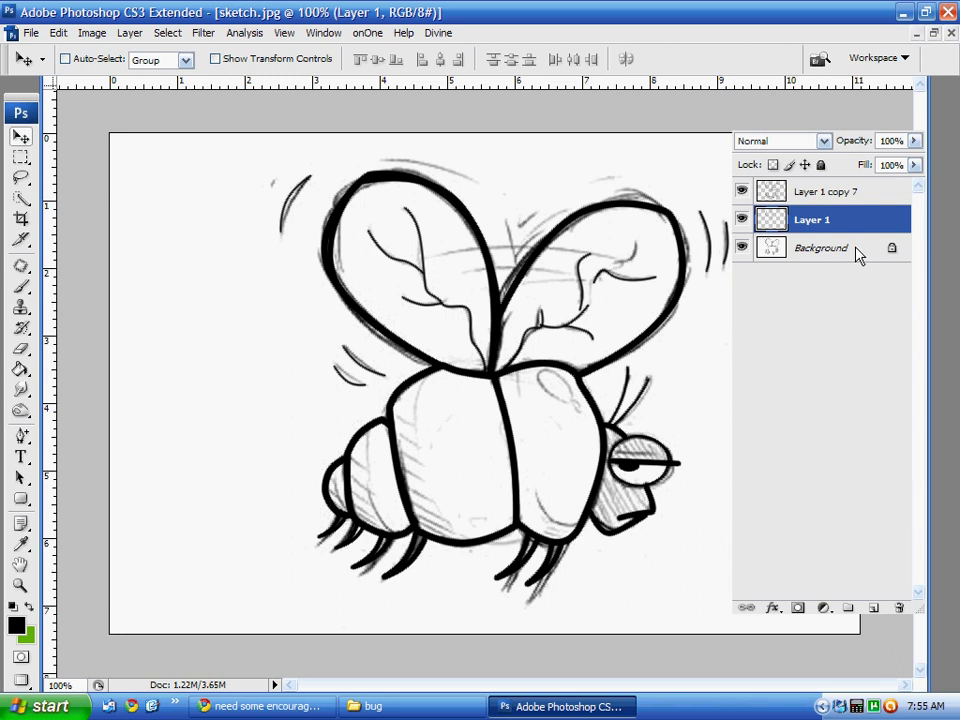
{"action": "left_click", "coordinate": [899, 607]}
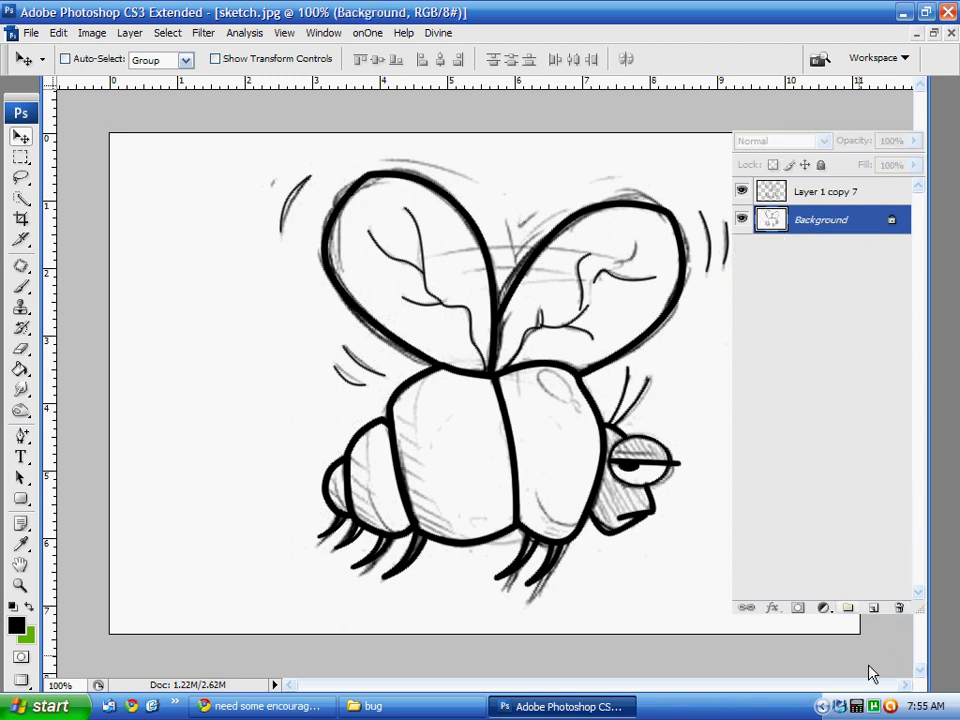
{"action": "key", "text": "ctrl+z"}
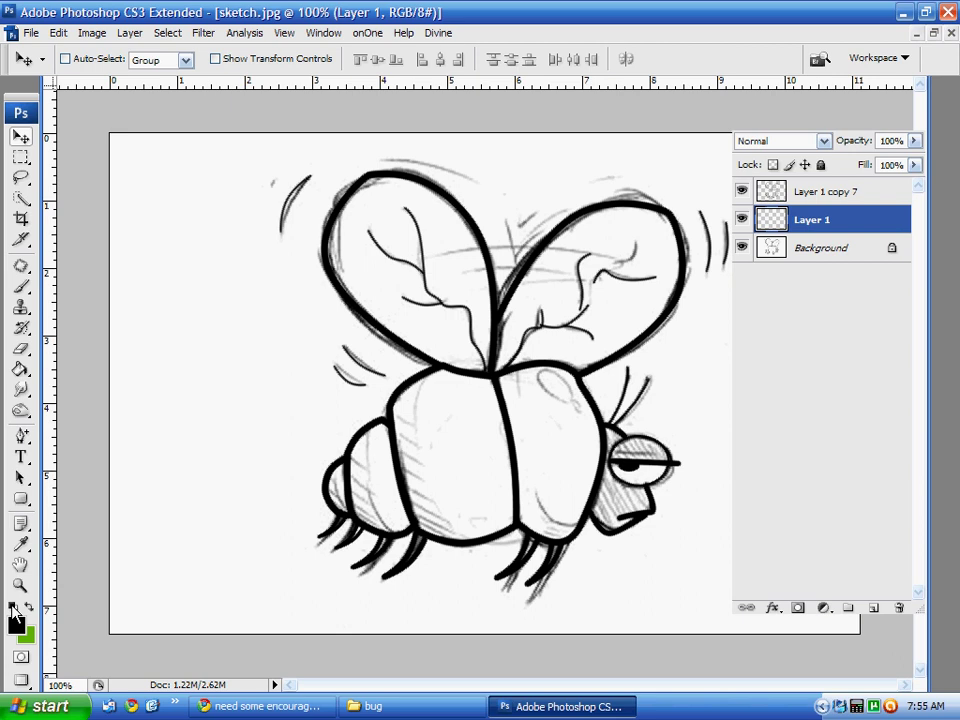
Set the foreground to white, pick the Paint Bucket, and toggle Layer 1 to compare
{"action": "left_click", "coordinate": [21, 632]}
{"action": "left_click_drag", "start_coordinate": [215, 332], "coordinate": [175, 328]}
{"action": "key", "text": "Return"}
{"action": "key", "text": "g"}
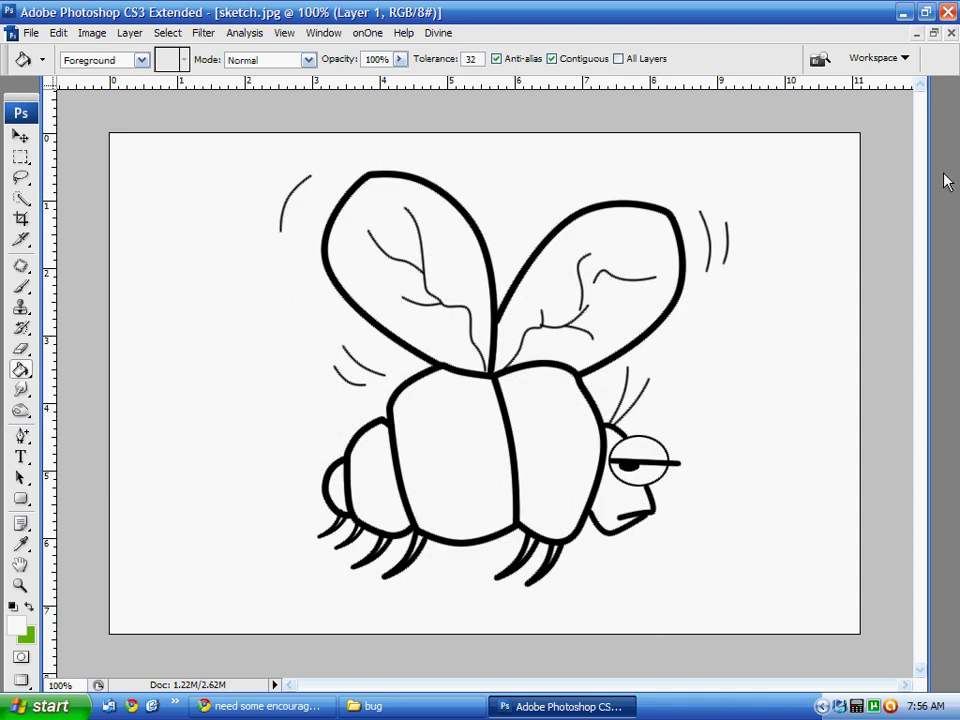
{"action": "key", "text": "F7"}
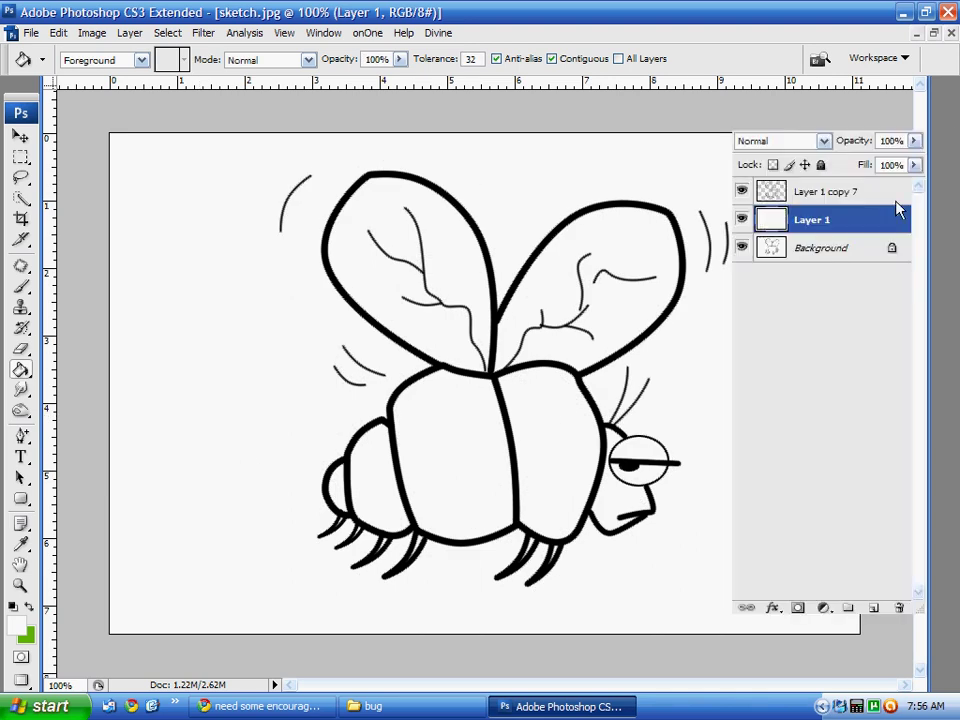
{"action": "left_click", "coordinate": [741, 219]}
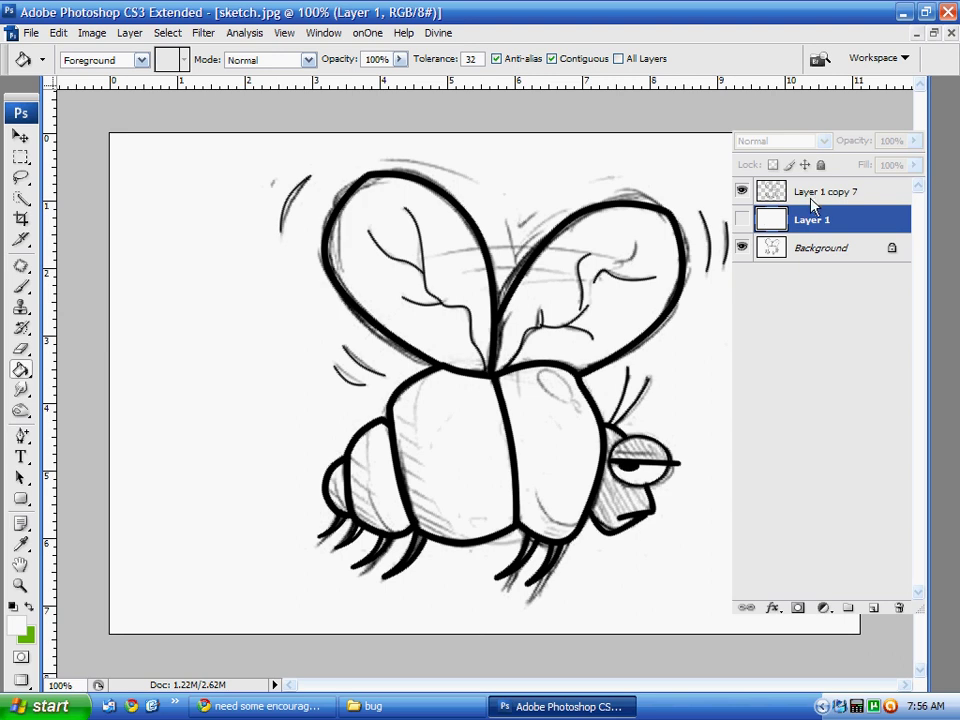
{"action": "left_click", "coordinate": [741, 219]}
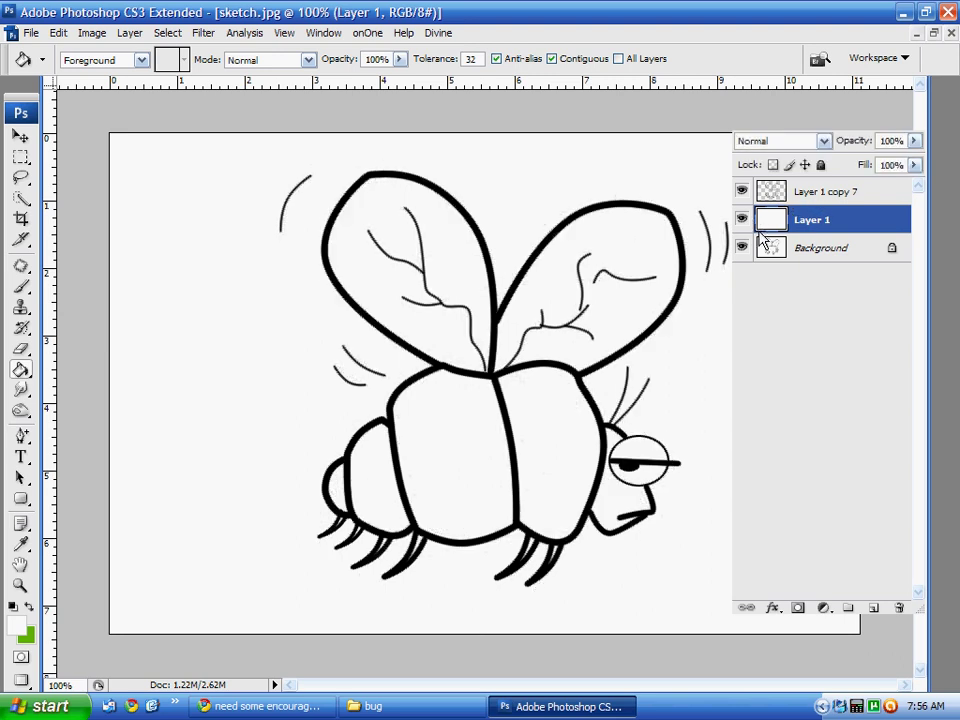
Duplicate Layer 1 copy 7 into Layer 1 copy 8, then reselect Layer 1 copy 7
{"action": "left_click", "coordinate": [815, 200]}
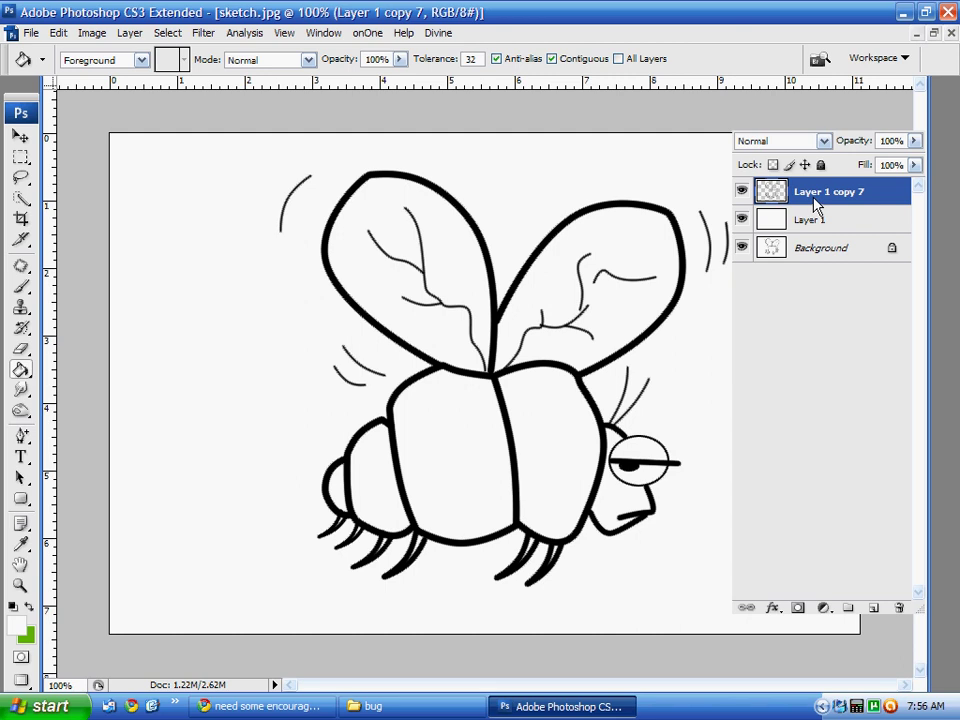
{"action": "left_click_drag", "start_coordinate": [815, 203], "coordinate": [893, 620]}
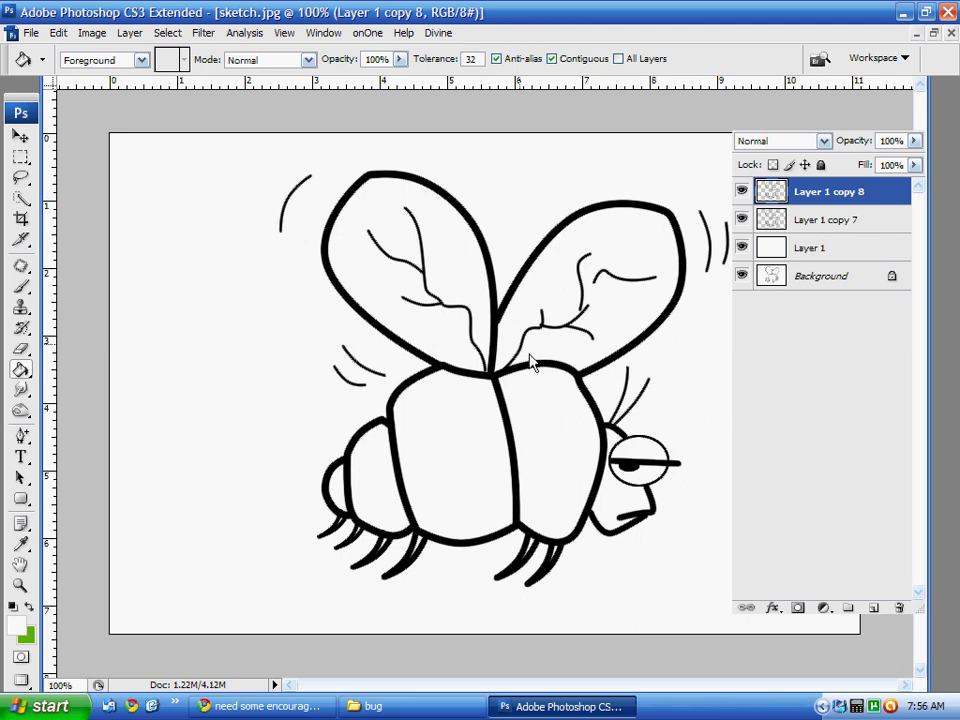
{"action": "left_click", "coordinate": [841, 234]}
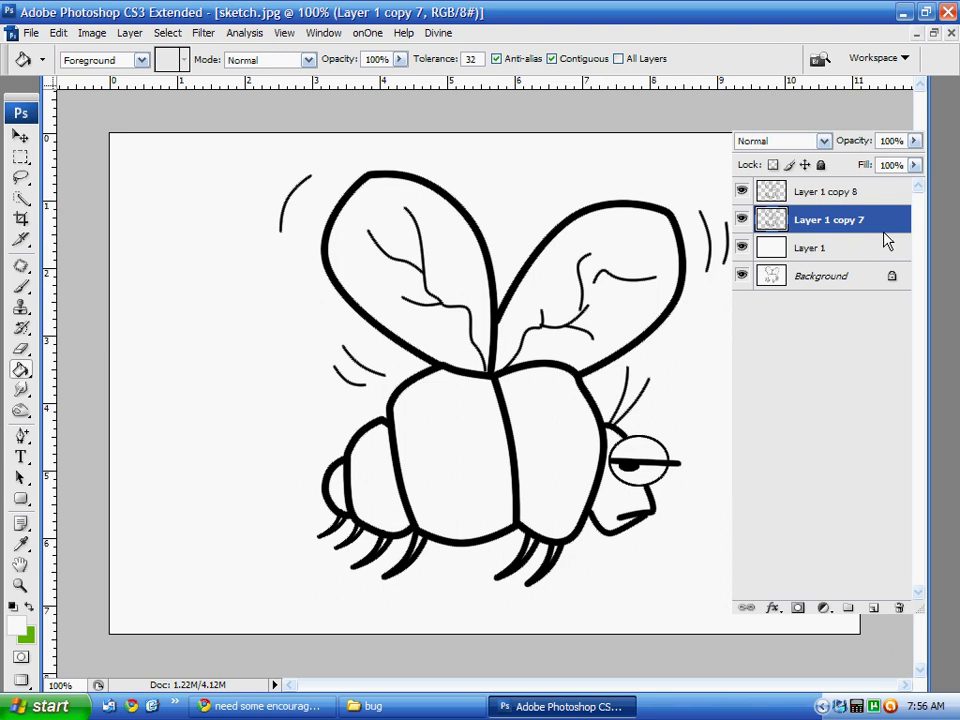
{"action": "left_click", "coordinate": [16, 625]}
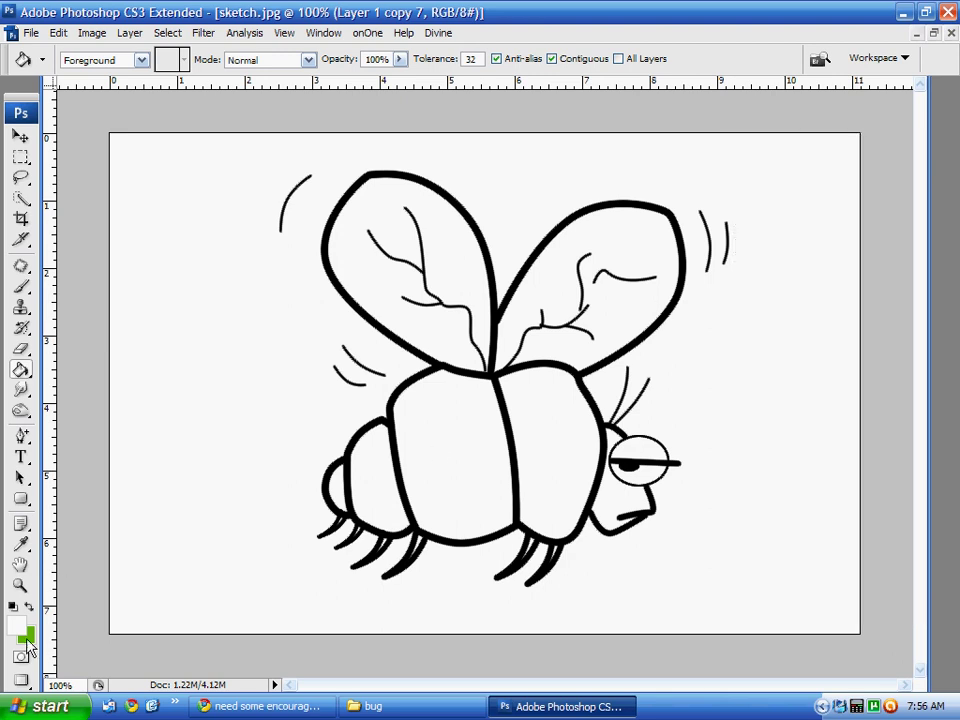
Fill the four body segments and the face with yellow-green d8ff01
{"action": "left_click_drag", "start_coordinate": [455, 535], "coordinate": [437, 317]}
{"action": "key", "text": "g"}
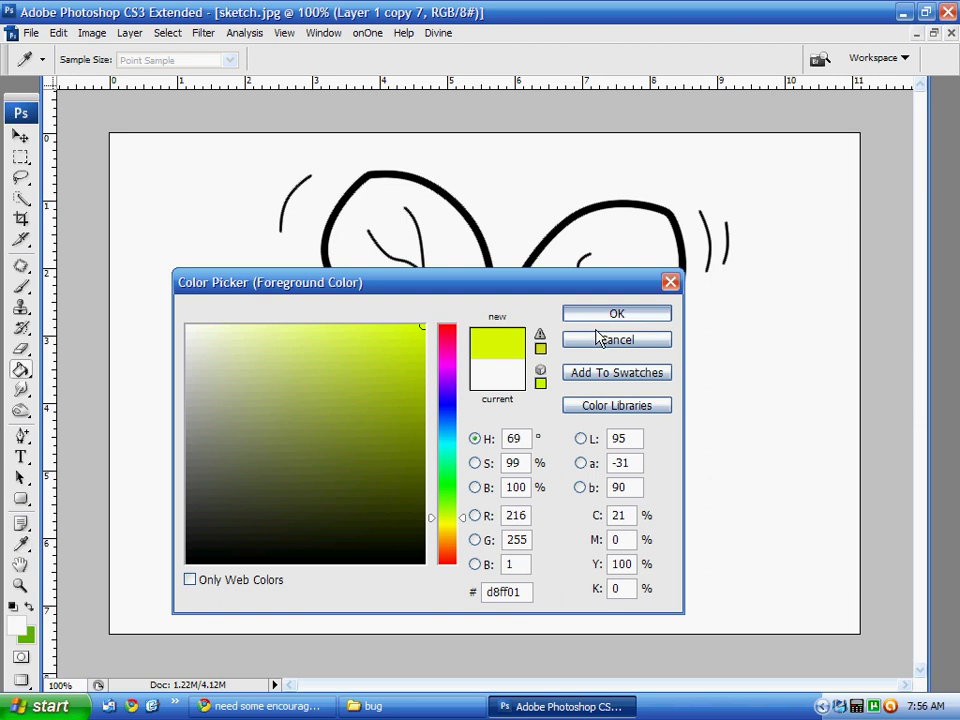
{"action": "key", "text": "Return"}
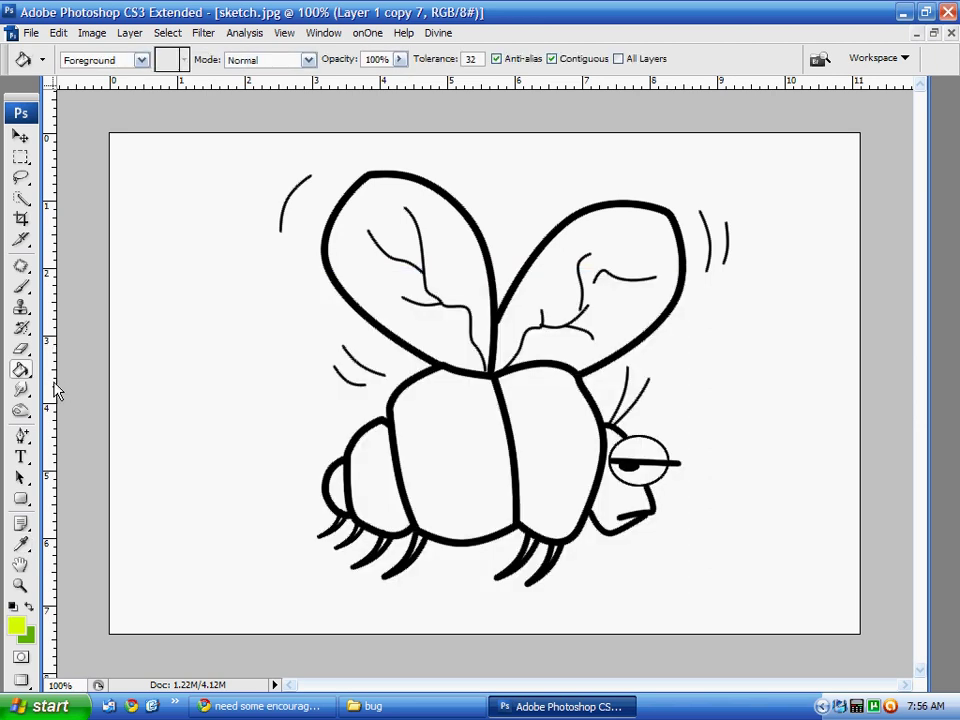
{"action": "left_click", "coordinate": [341, 500]}
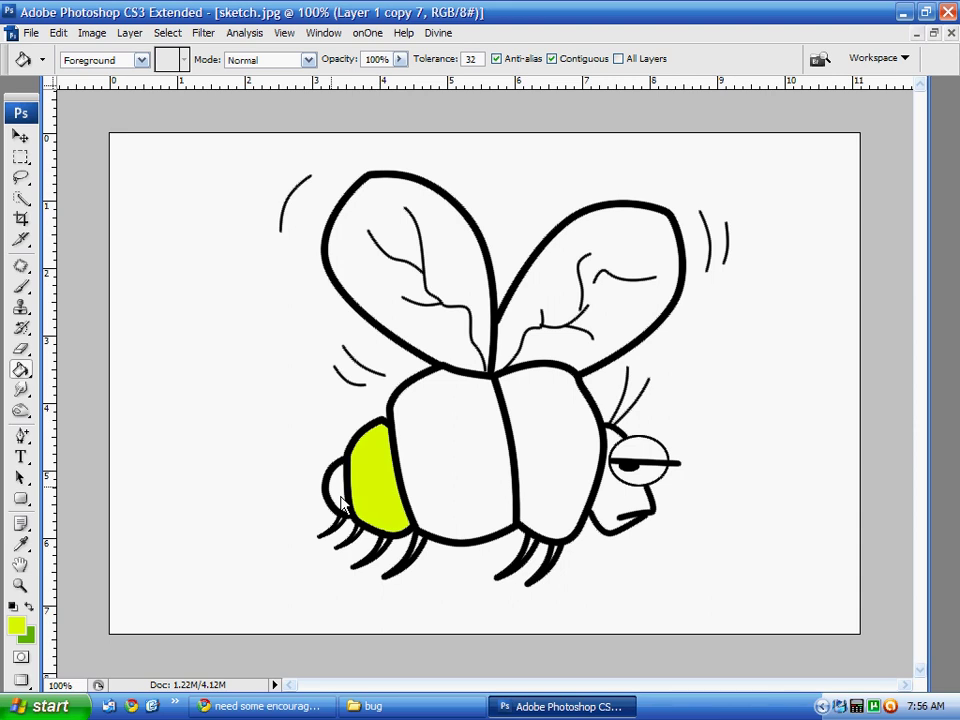
{"action": "left_click", "coordinate": [340, 500]}
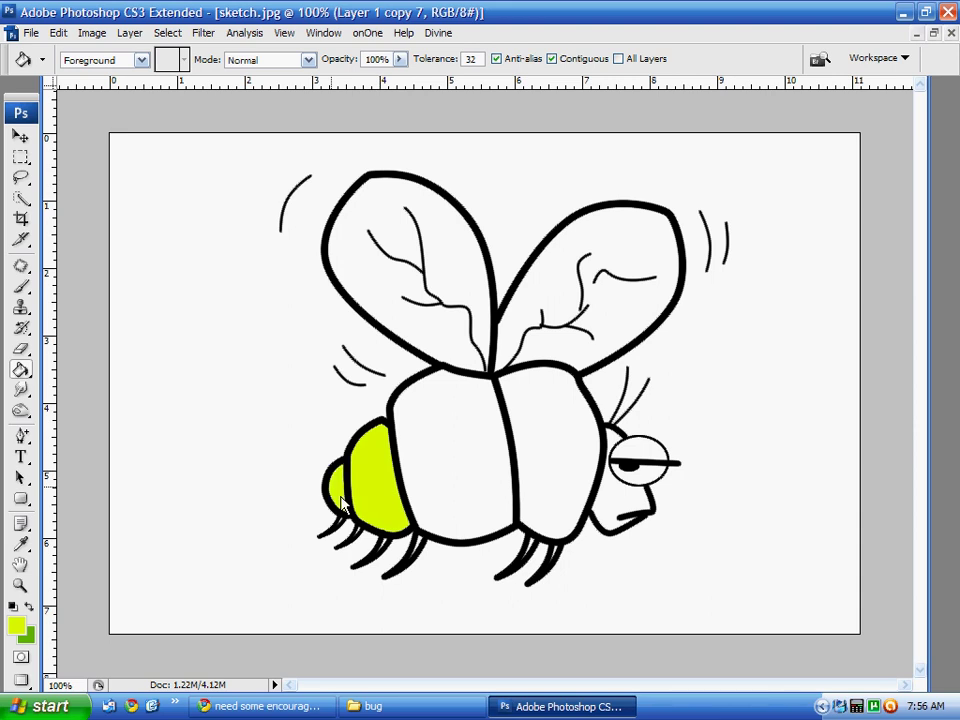
{"action": "left_click", "coordinate": [473, 465]}
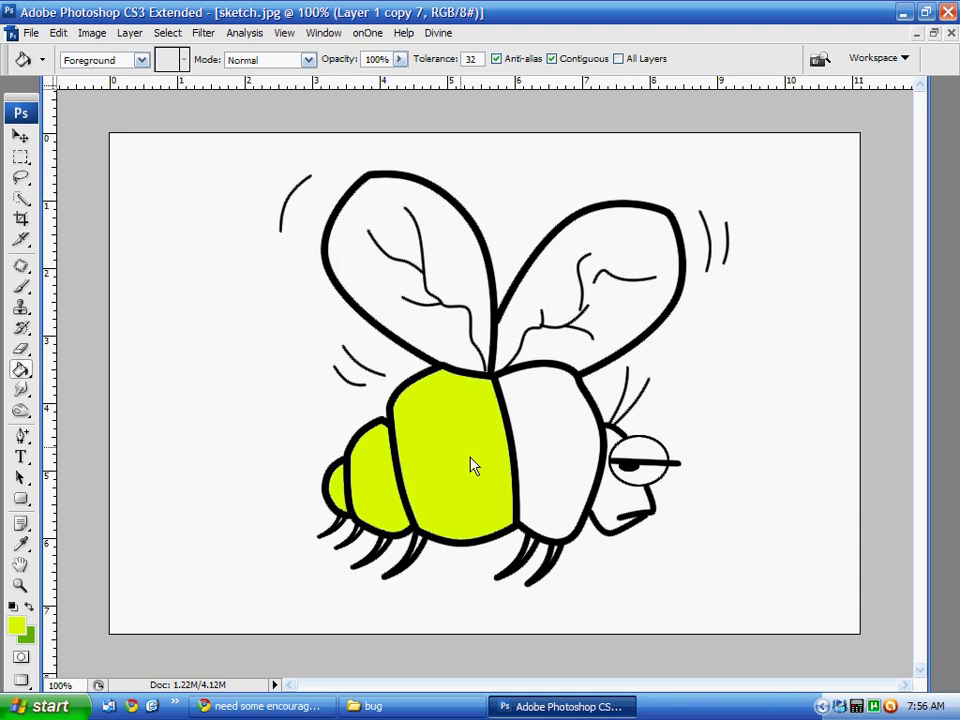
{"action": "left_click", "coordinate": [548, 463]}
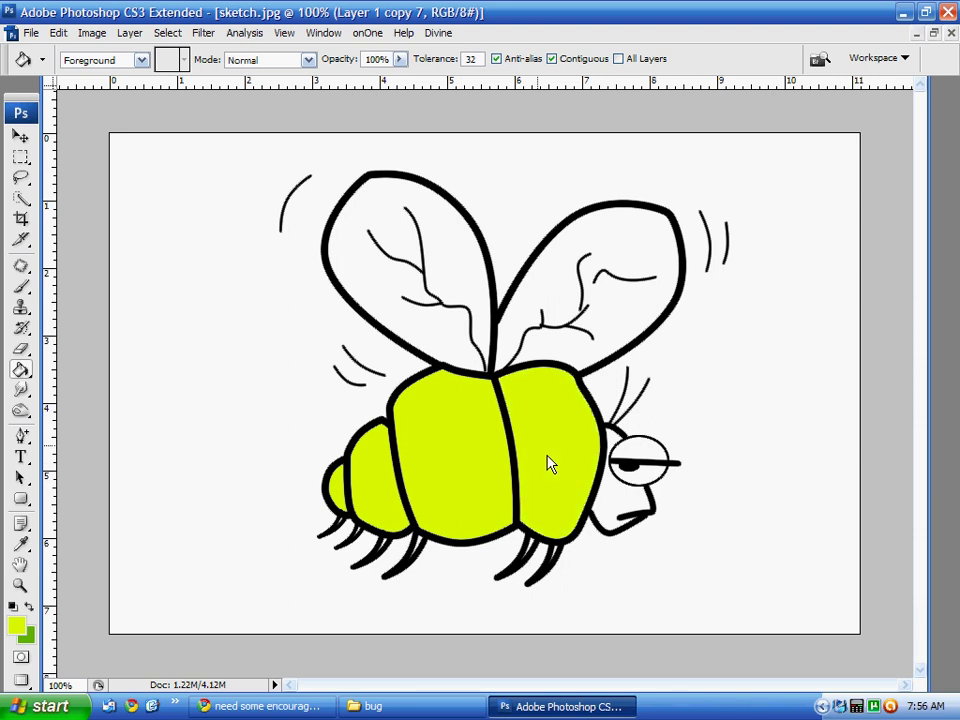
{"action": "left_click", "coordinate": [630, 515]}
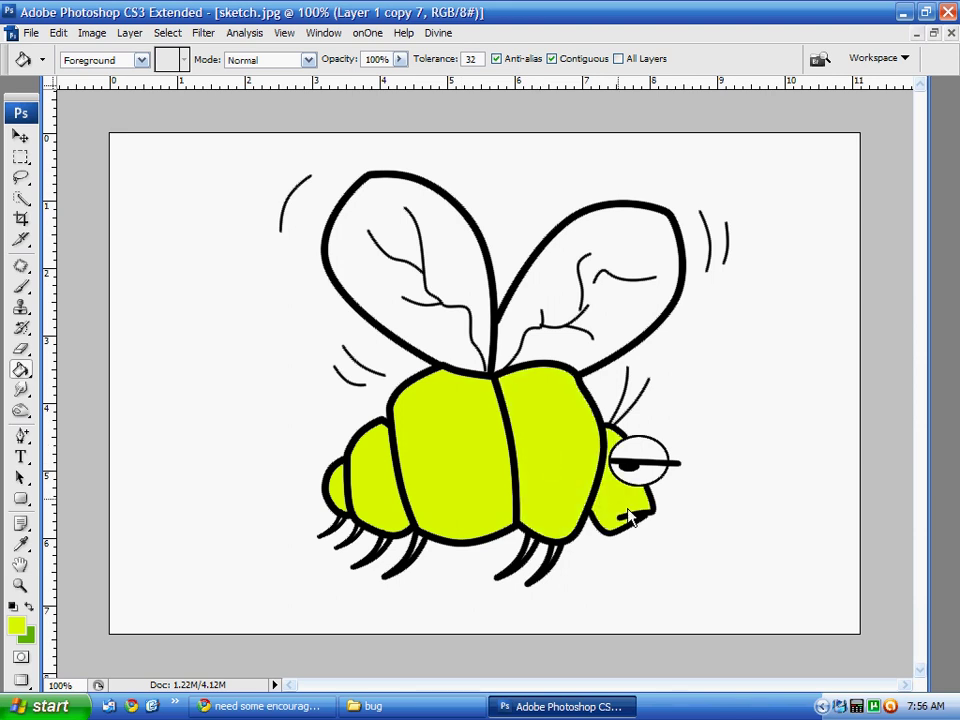
Fill the eyelid above the eye with darker green a9c608
{"action": "left_click", "coordinate": [16, 625]}
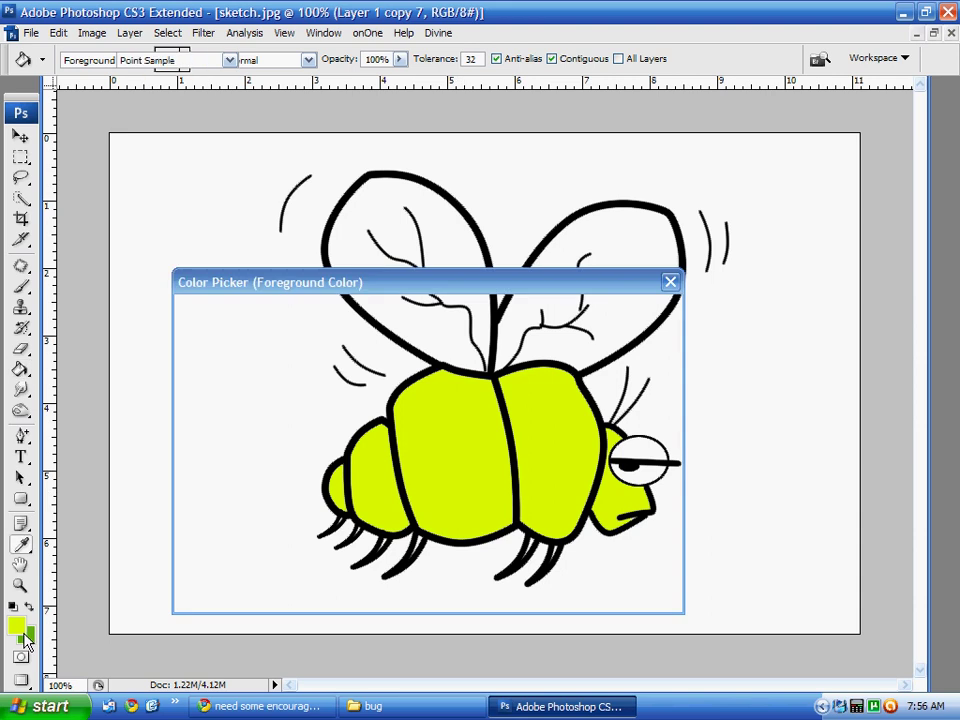
{"action": "left_click", "coordinate": [415, 378]}
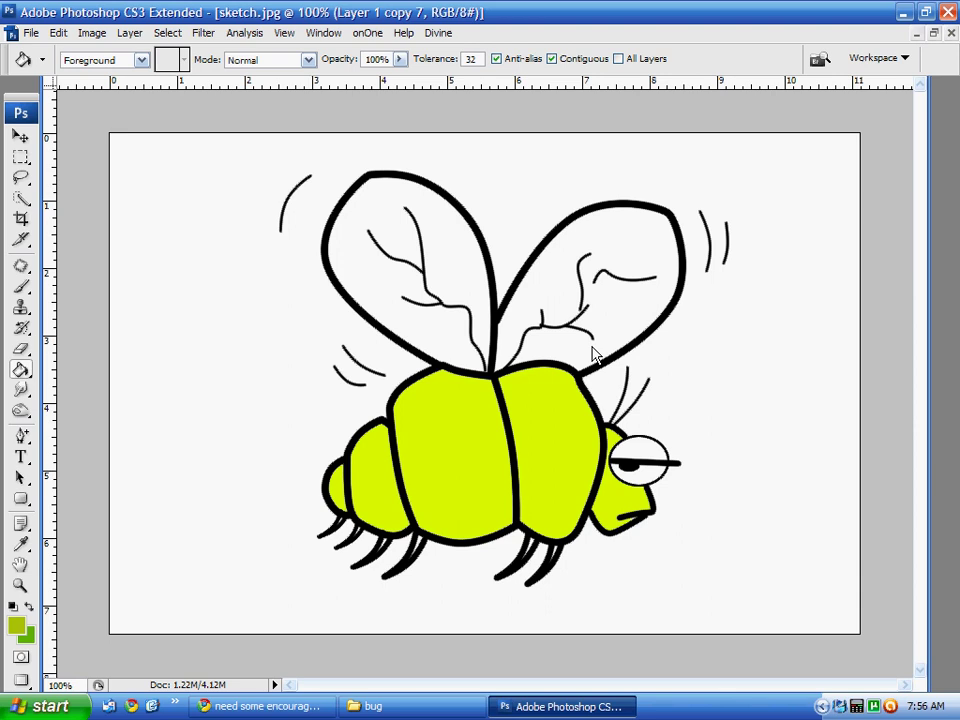
{"action": "left_click", "coordinate": [650, 455]}
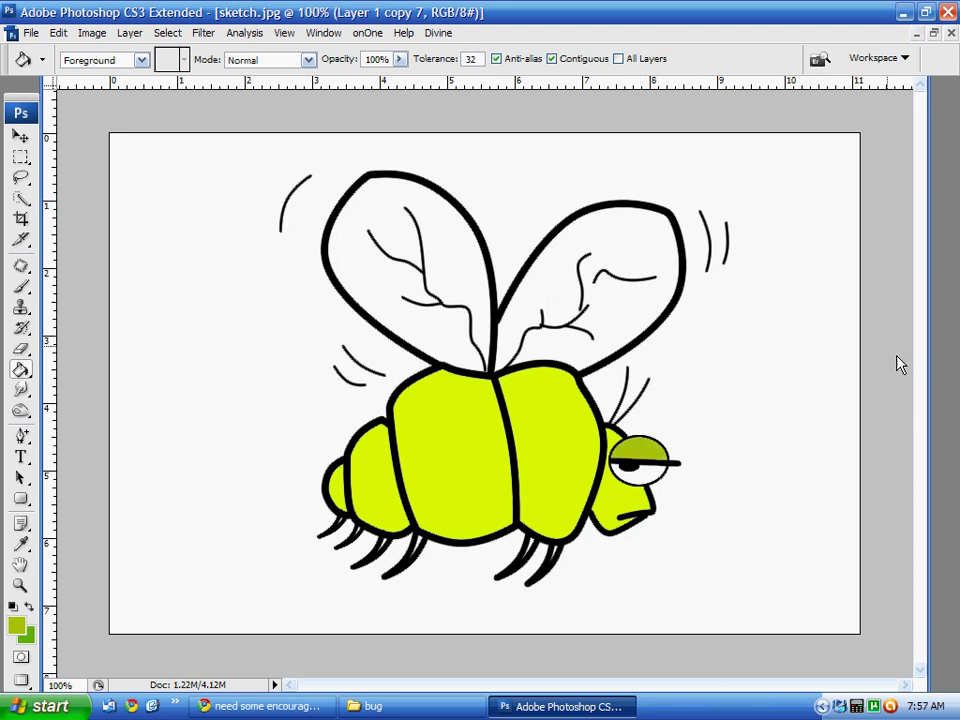
Add a new layer and draw a closed three-point Pen path along the middle body section's left edge
{"action": "left_click", "coordinate": [953, 181]}
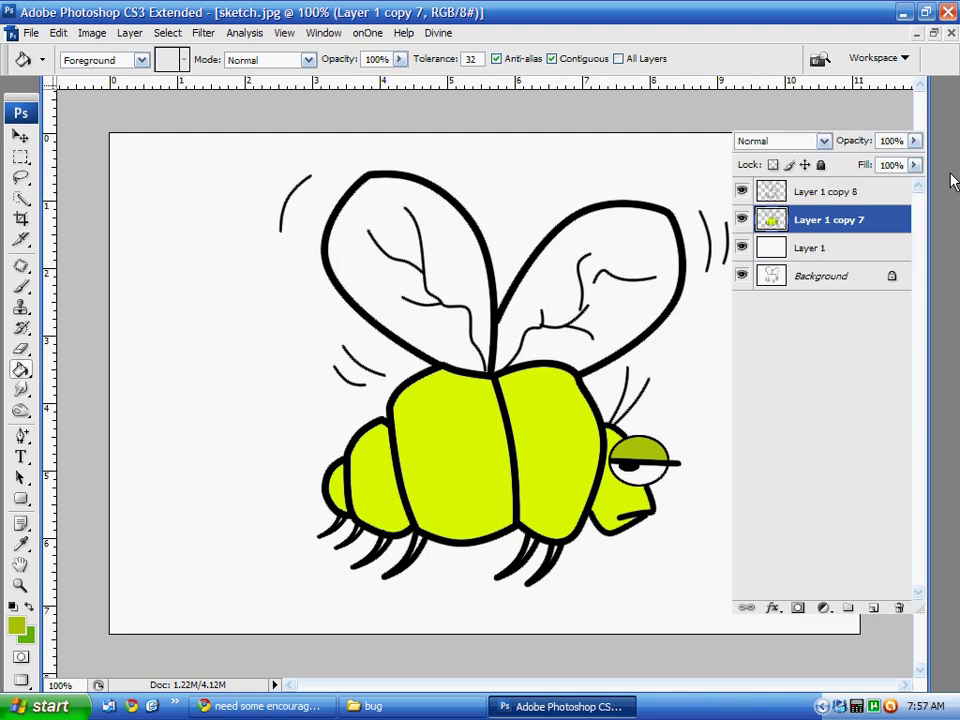
{"action": "left_click", "coordinate": [874, 608]}
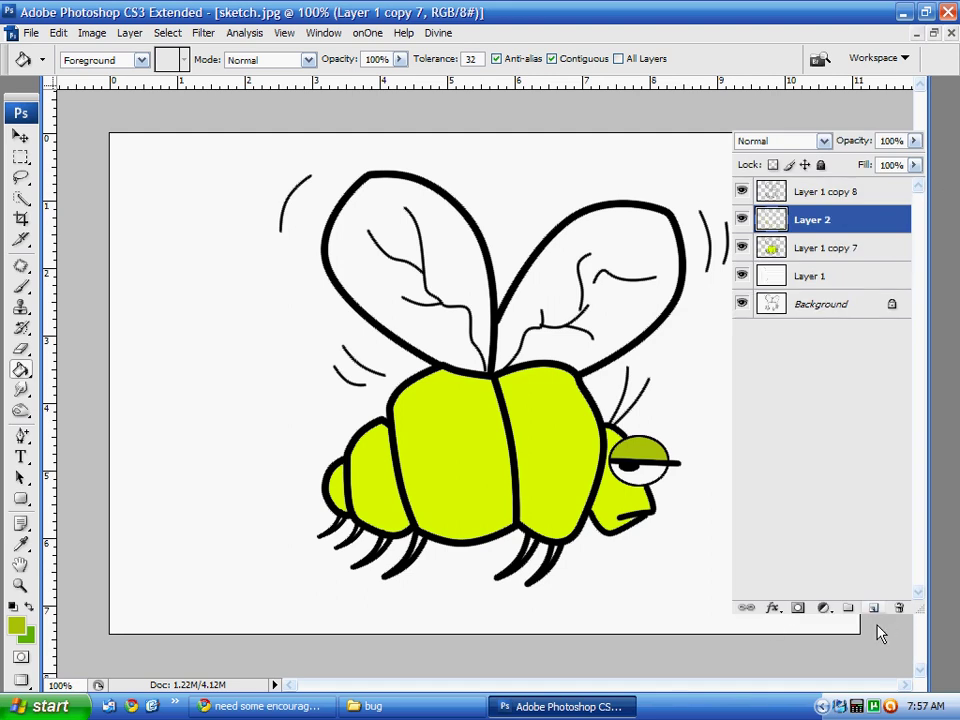
{"action": "left_click_drag", "start_coordinate": [34, 450], "coordinate": [94, 434]}
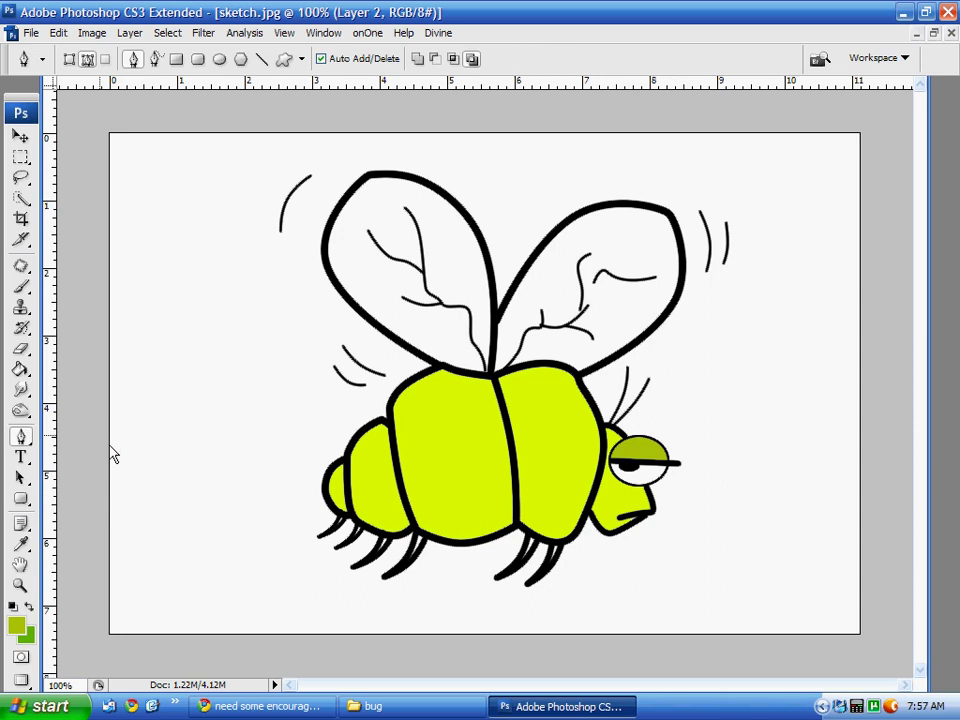
{"action": "left_click", "coordinate": [445, 367]}
{"action": "left_click", "coordinate": [390, 409]}
{"action": "left_click", "coordinate": [415, 527]}
{"action": "left_click", "coordinate": [445, 368]}
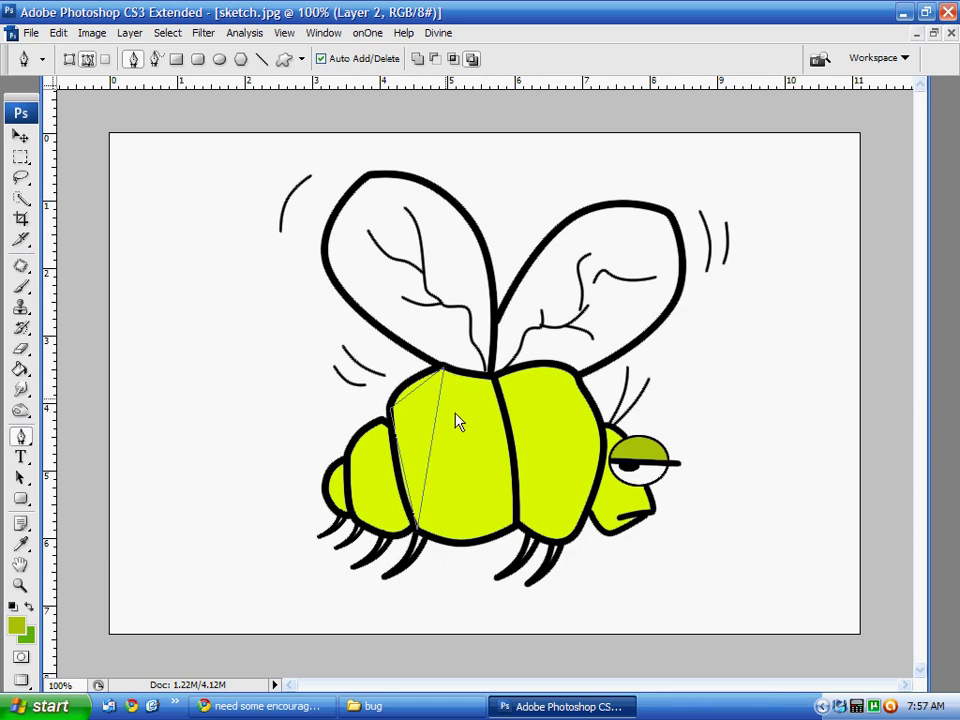
Add and drag anchor points to curve the path into a narrow crescent following the body outline
{"action": "right_click", "coordinate": [22, 437]}
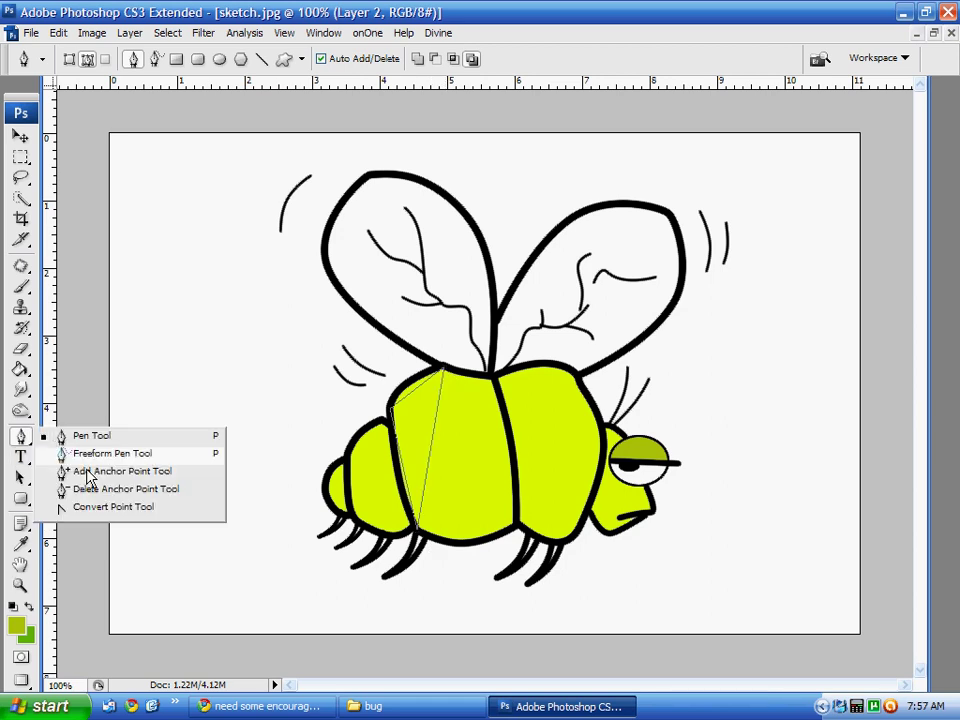
{"action": "left_click", "coordinate": [86, 472]}
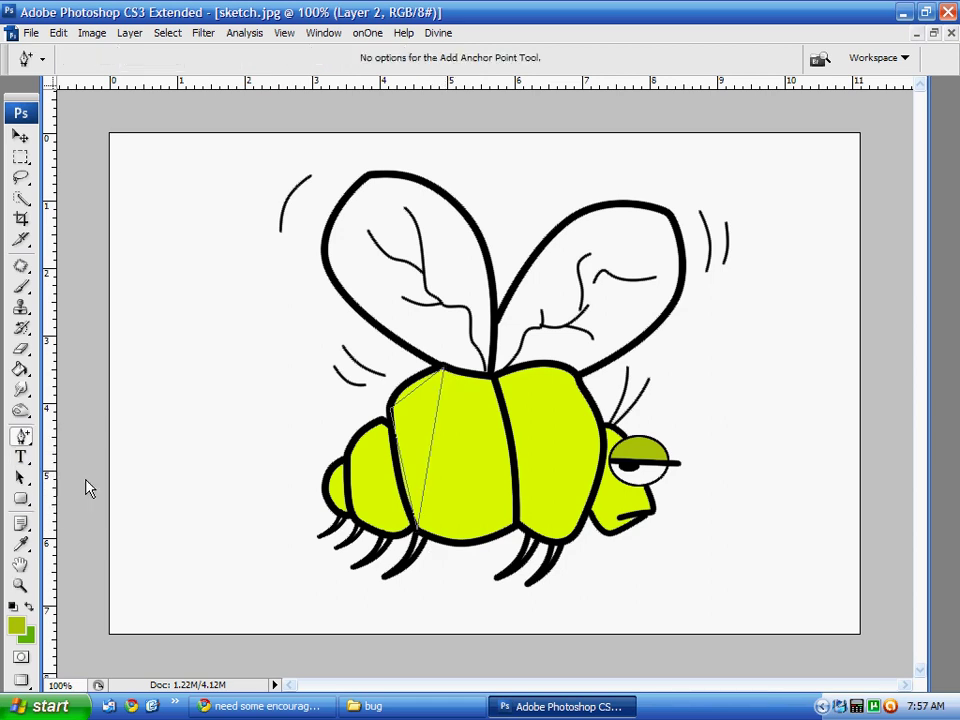
{"action": "right_click", "coordinate": [28, 442]}
{"action": "key", "text": "Escape"}
{"action": "left_click", "coordinate": [422, 408]}
{"action": "left_click_drag", "start_coordinate": [422, 408], "coordinate": [417, 403]}
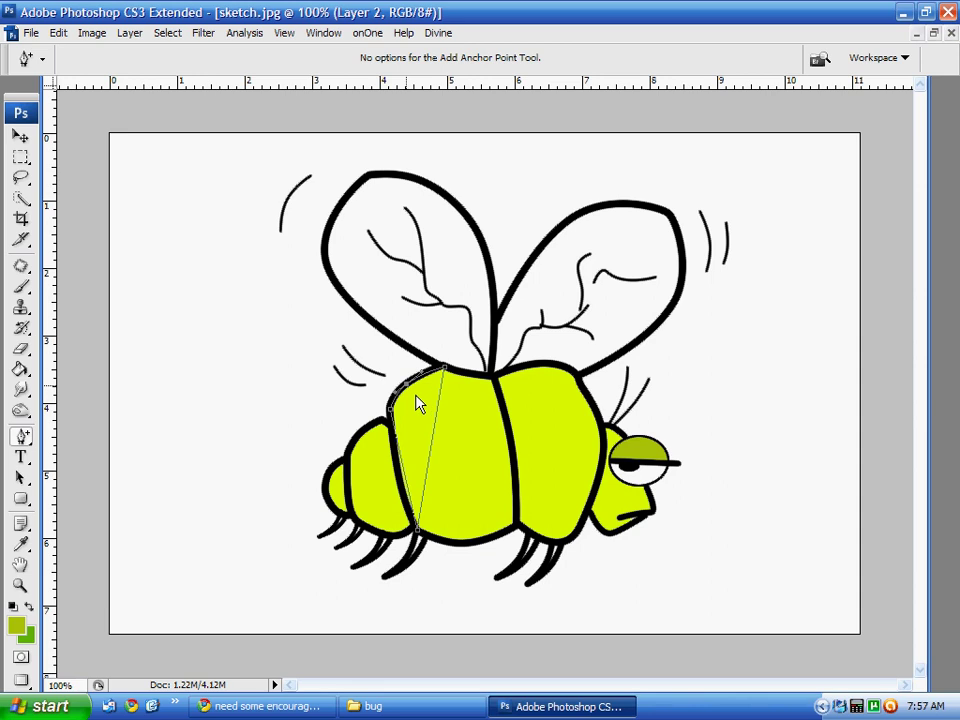
{"action": "left_click", "coordinate": [406, 466]}
{"action": "left_click_drag", "start_coordinate": [411, 474], "coordinate": [404, 478]}
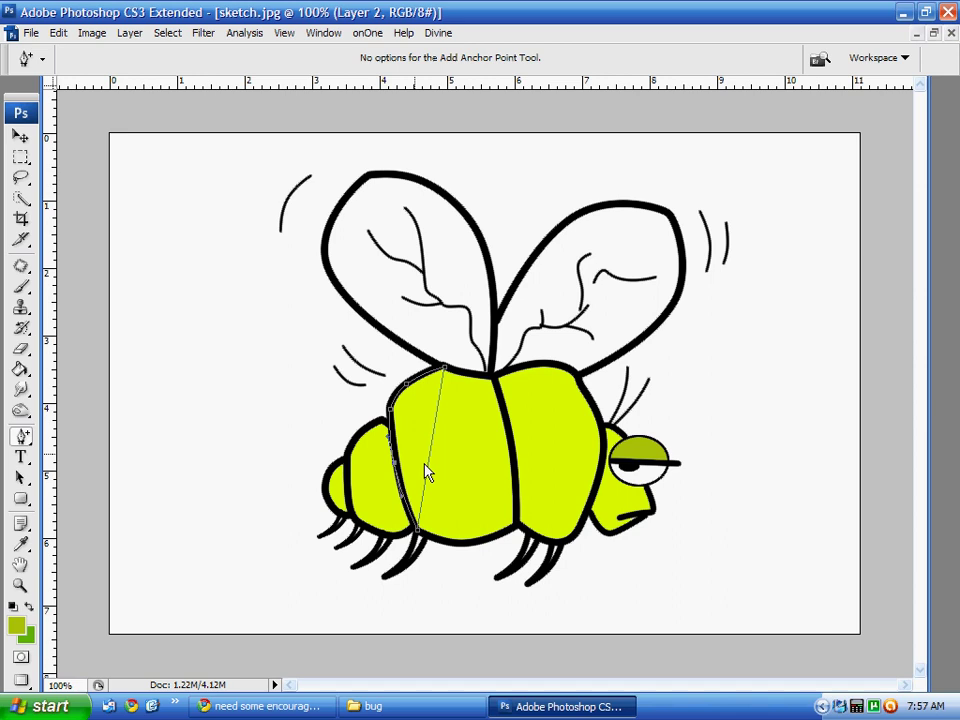
{"action": "left_click", "coordinate": [432, 436]}
{"action": "left_click_drag", "start_coordinate": [439, 444], "coordinate": [422, 436]}
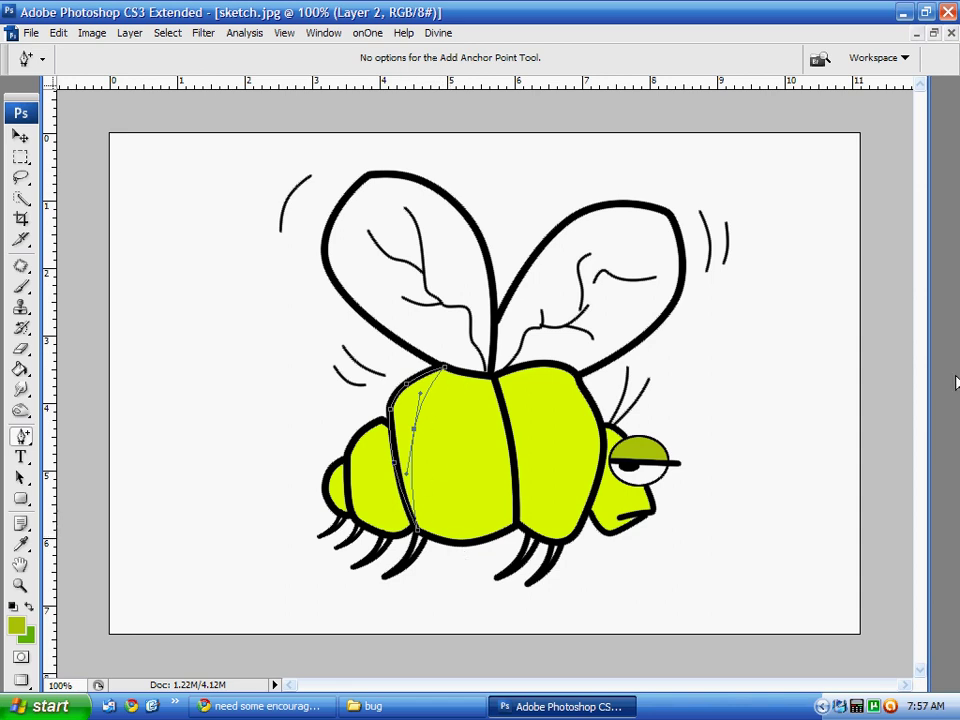
{"action": "right_click", "coordinate": [420, 424]}
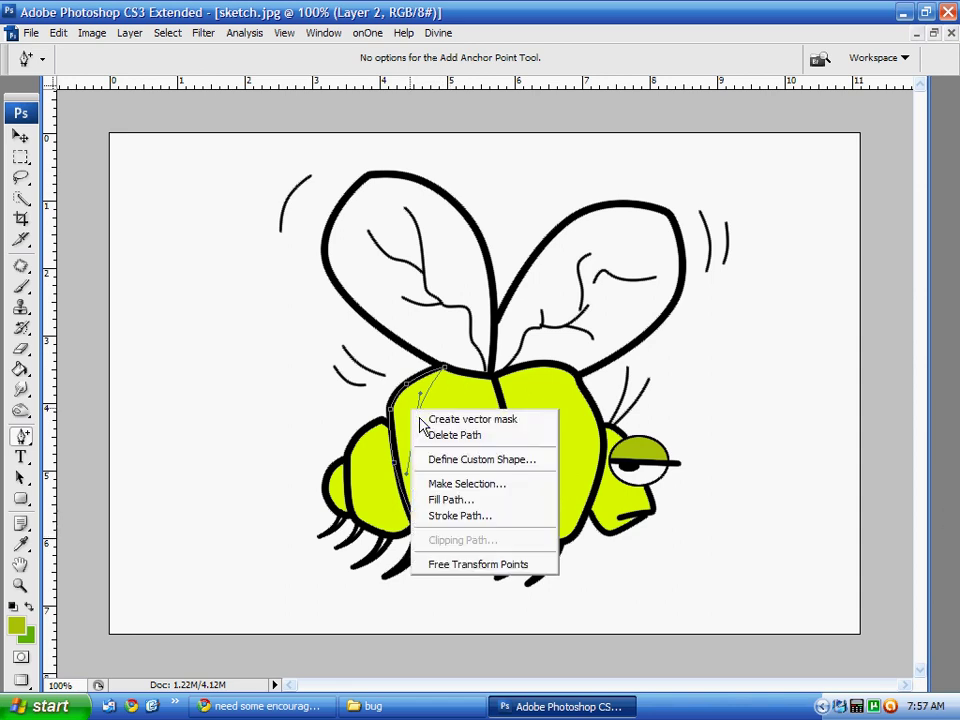
Turn the crescent path into a selection, fill it with the darker green foreground color, and deselect
{"action": "left_click", "coordinate": [490, 488]}
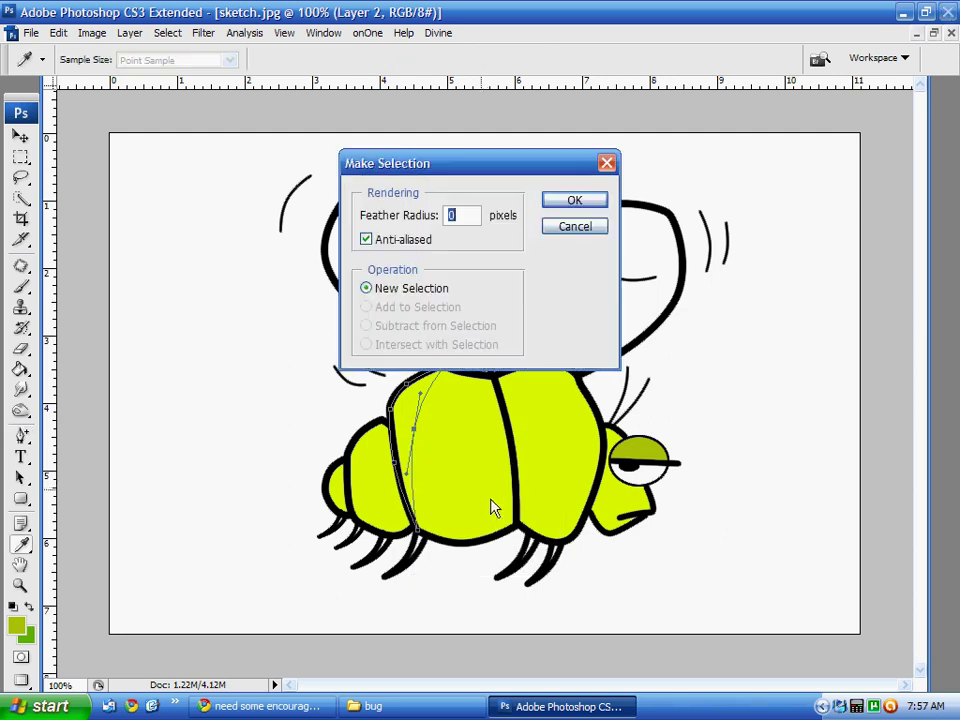
{"action": "left_click", "coordinate": [575, 200]}
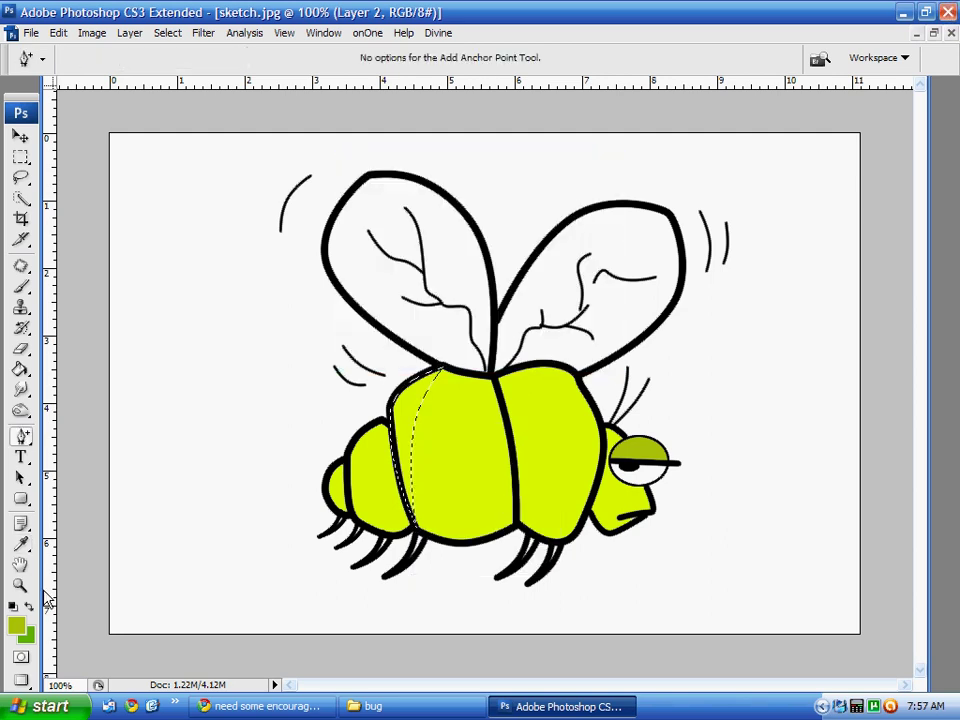
{"action": "left_click", "coordinate": [20, 544]}
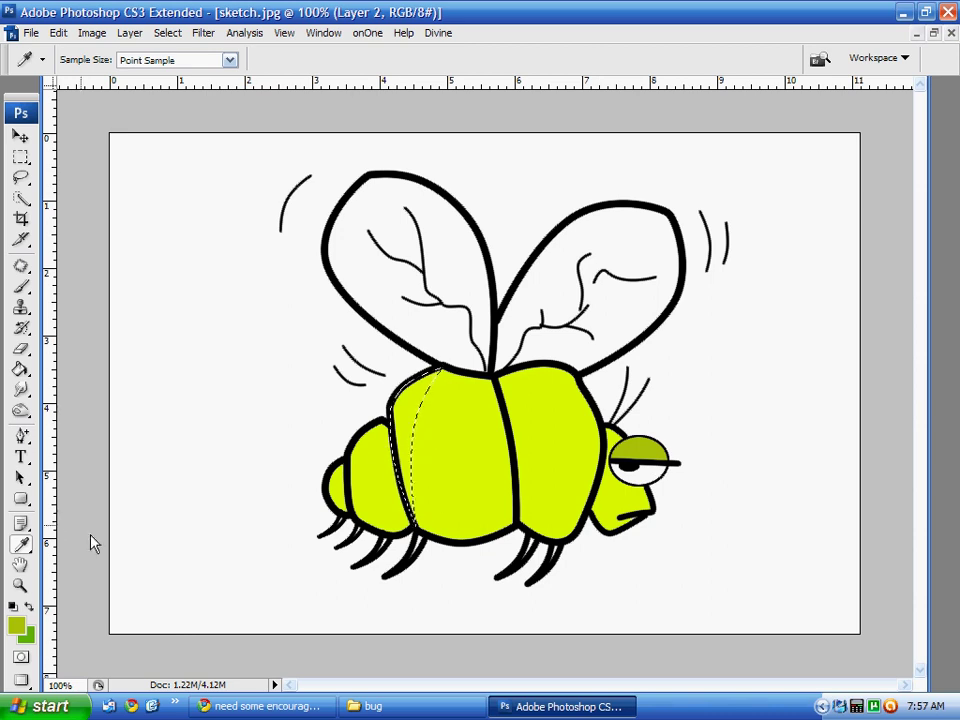
{"action": "left_click", "coordinate": [21, 157]}
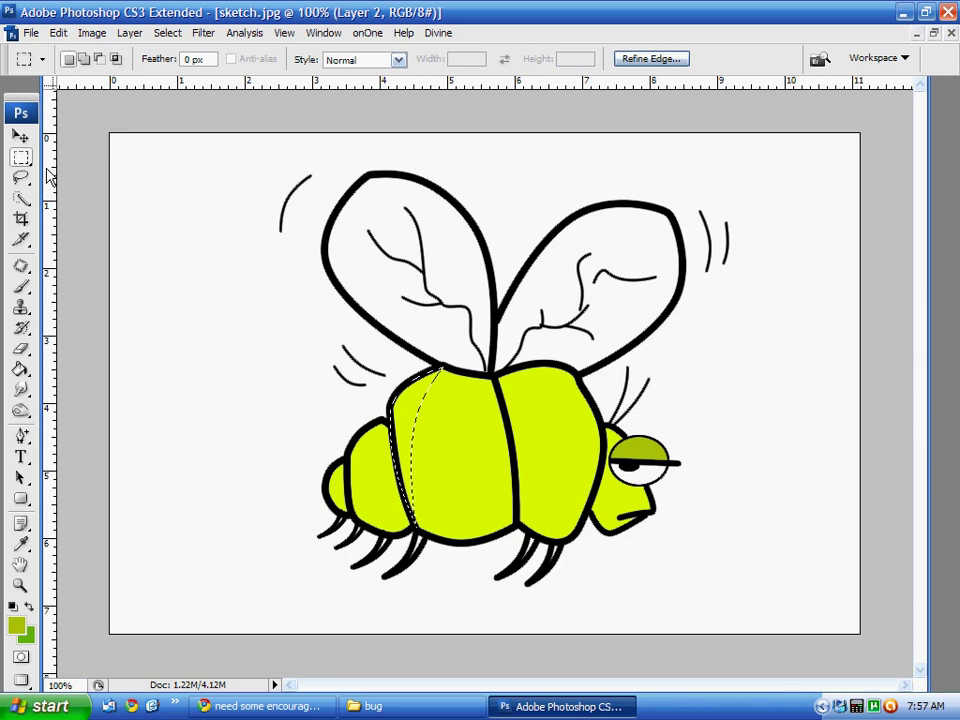
{"action": "right_click", "coordinate": [420, 422]}
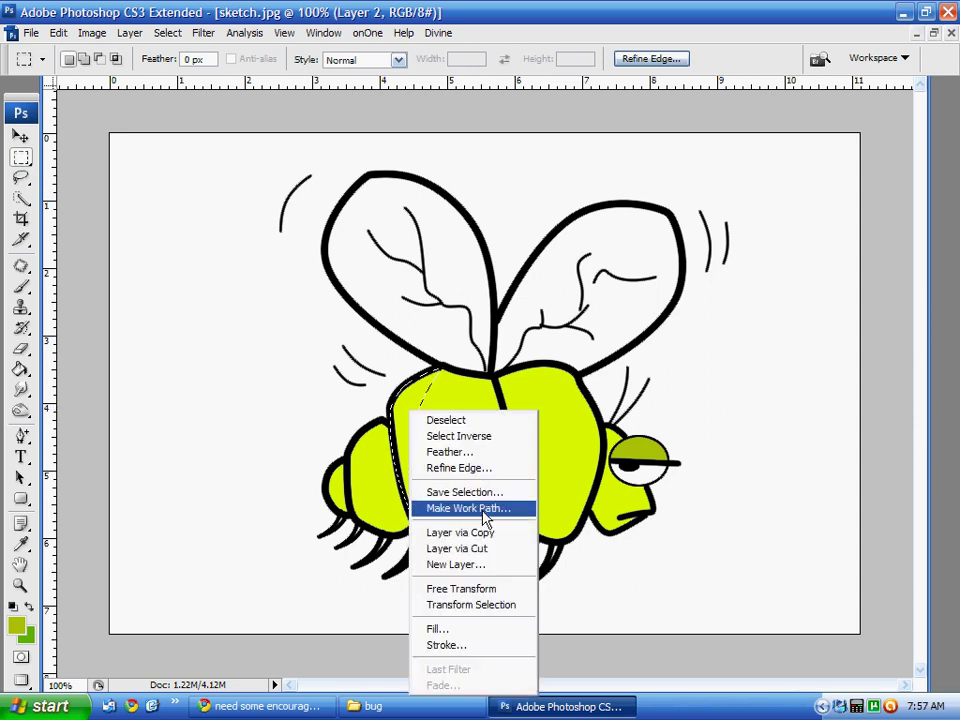
{"action": "left_click", "coordinate": [508, 630]}
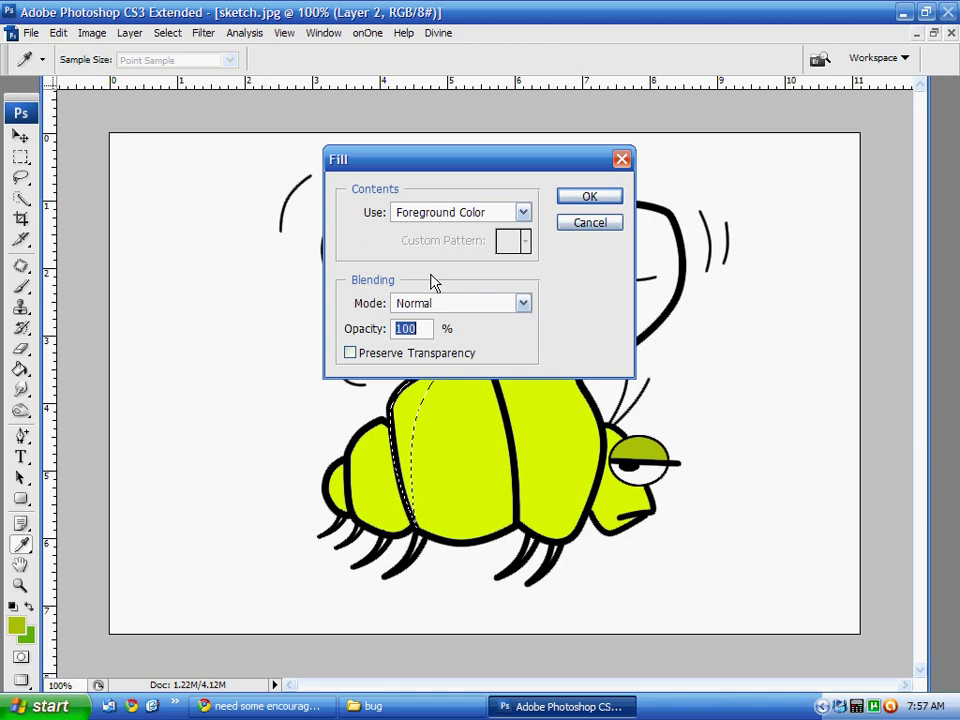
{"action": "left_click", "coordinate": [592, 198]}
{"action": "left_click", "coordinate": [168, 33]}
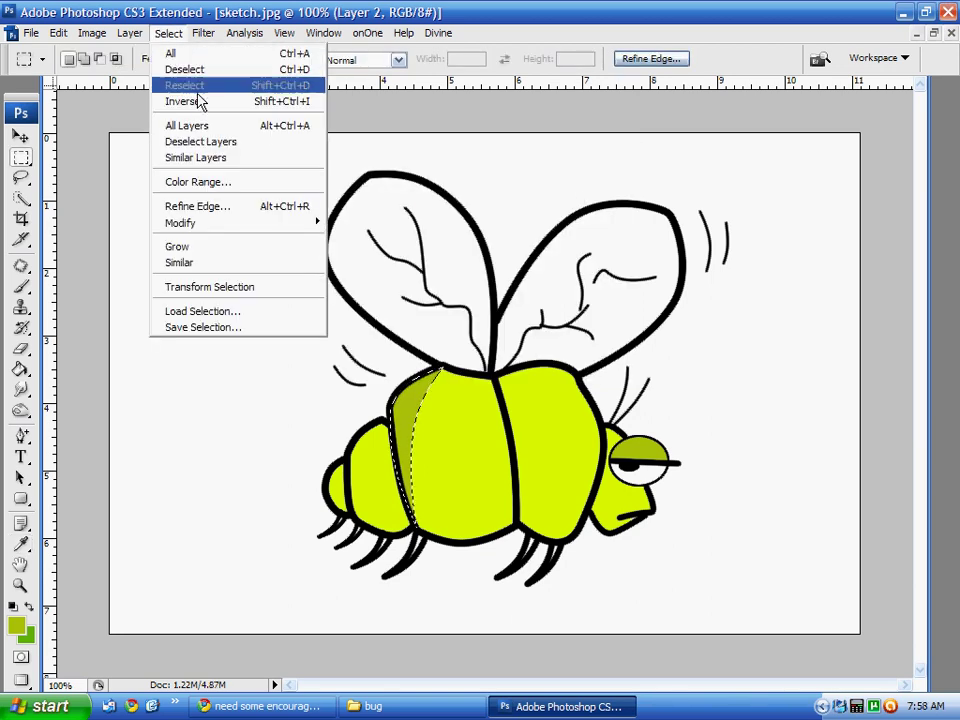
{"action": "left_click", "coordinate": [200, 71]}
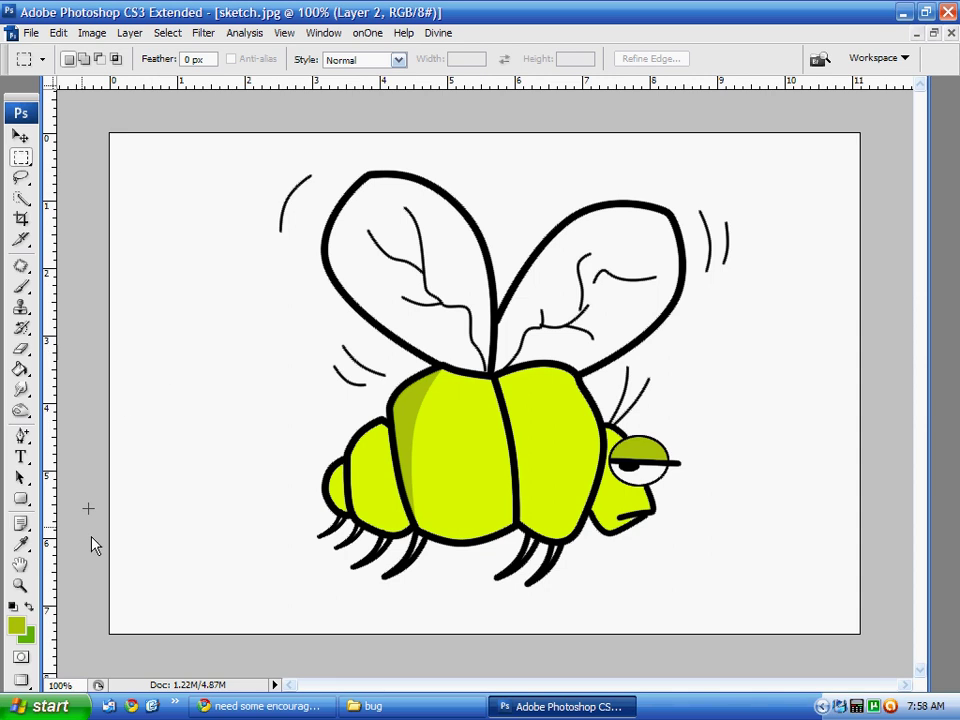
Zoom in on the rear body sections and draw a closed three-point Pen path along the next section's left edge
{"action": "left_click", "coordinate": [20, 585]}
{"action": "left_click_drag", "start_coordinate": [332, 391], "coordinate": [417, 562]}
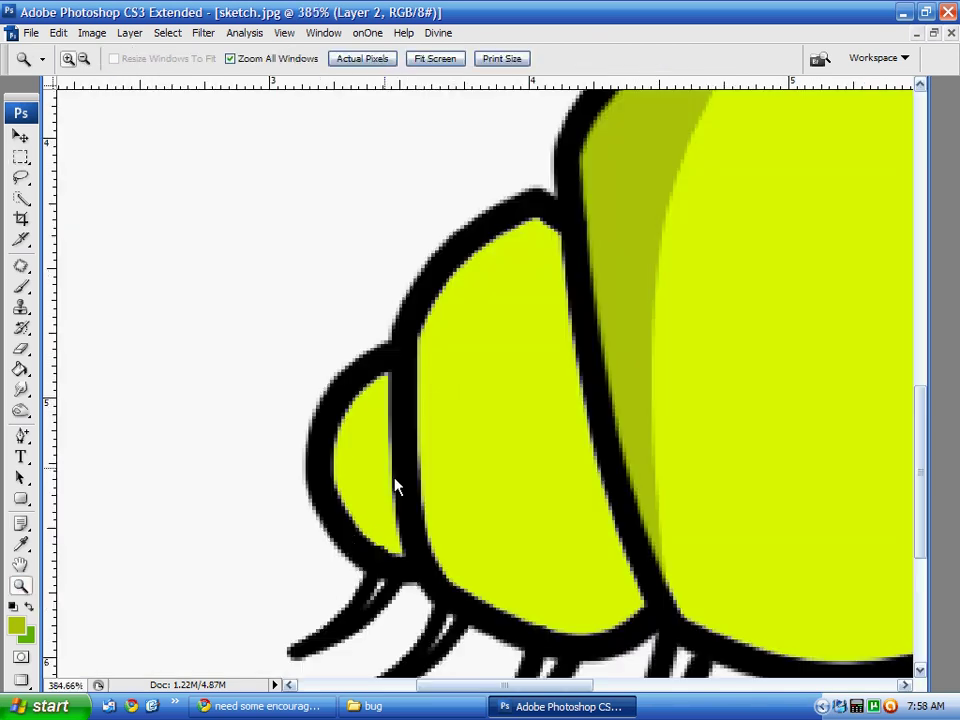
{"action": "left_click", "coordinate": [24, 438]}
{"action": "left_click", "coordinate": [90, 436]}
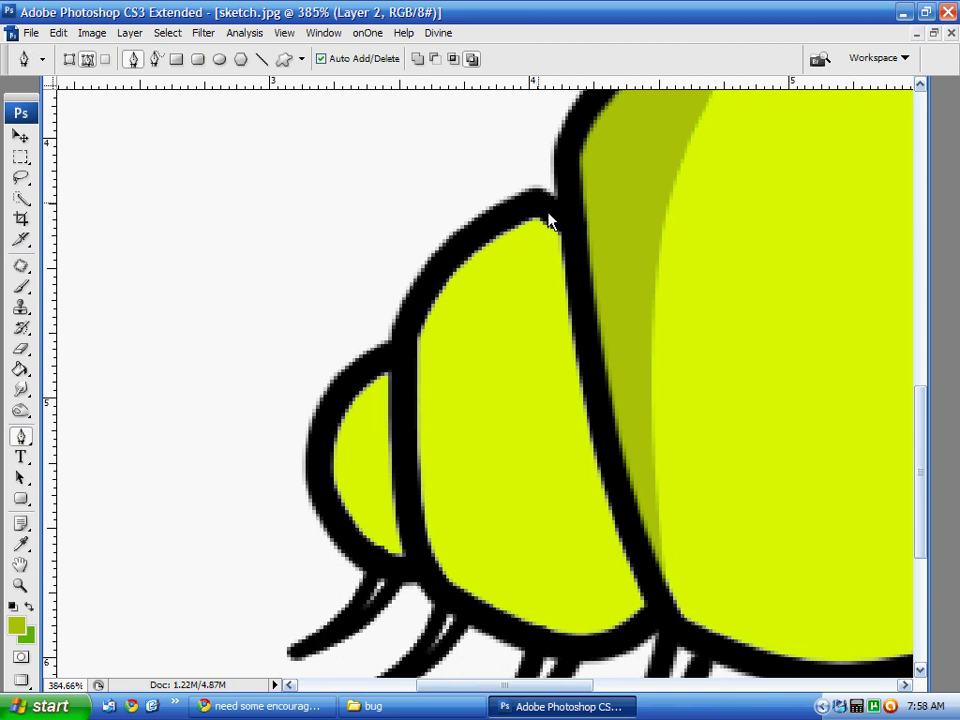
{"action": "left_click", "coordinate": [404, 373]}
{"action": "left_click", "coordinate": [470, 601]}
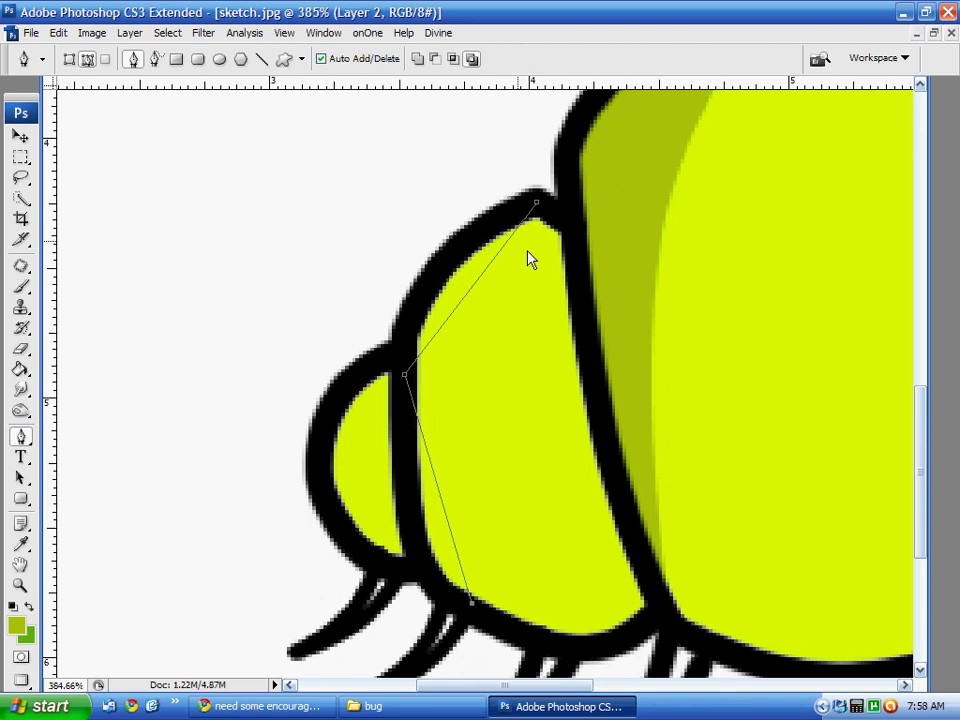
{"action": "left_click", "coordinate": [536, 203]}
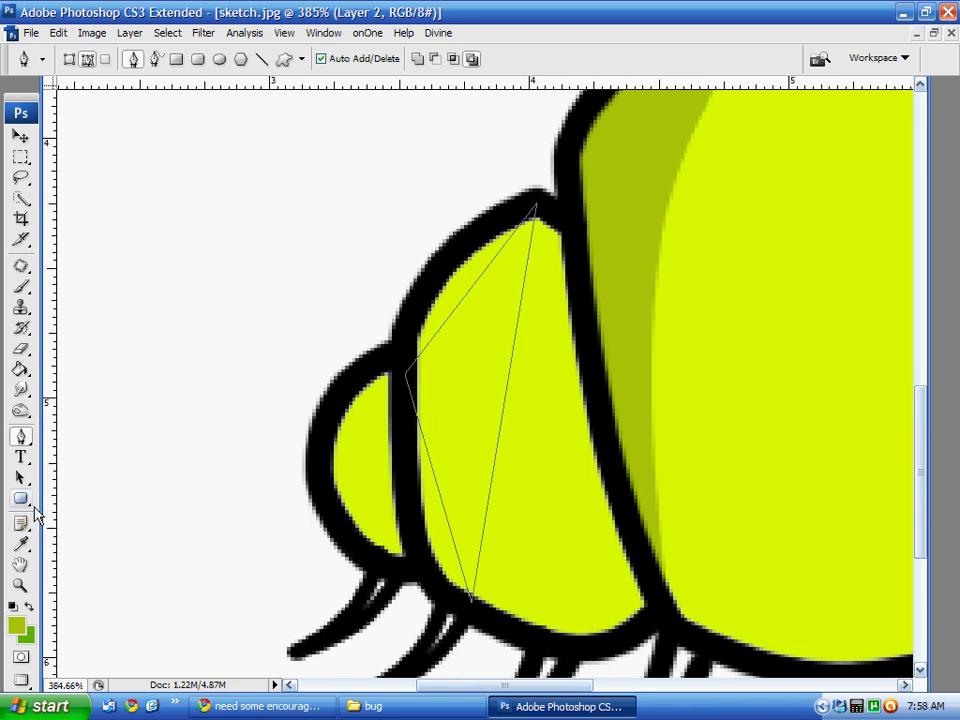
Add anchor points and bend the path's edges into a crescent following the black outline
{"action": "left_click", "coordinate": [21, 437]}
{"action": "left_click", "coordinate": [100, 472]}
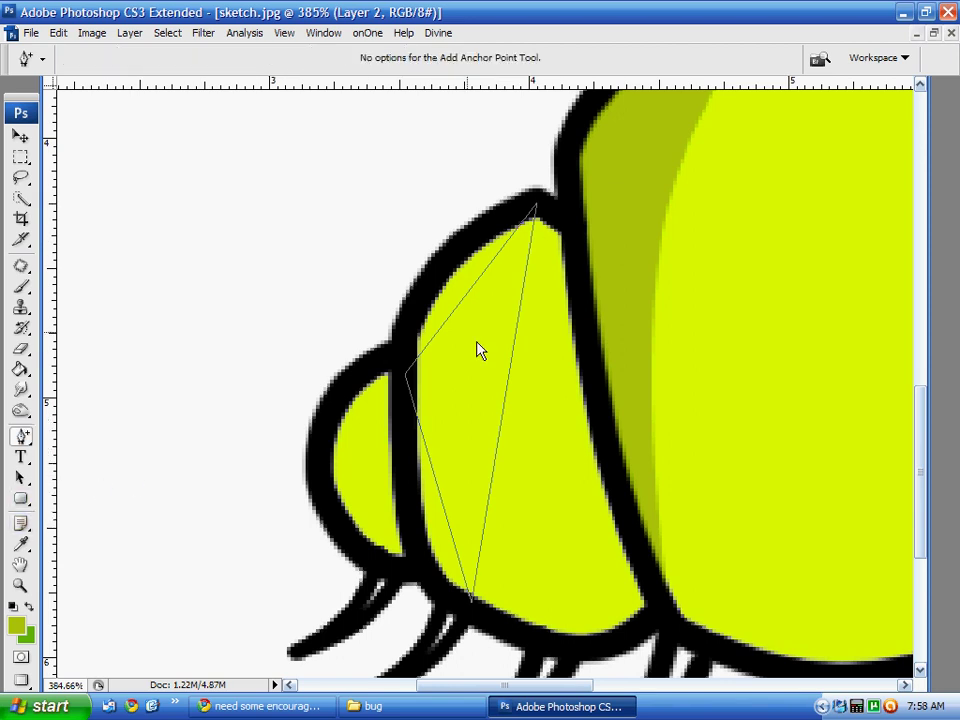
{"action": "left_click", "coordinate": [456, 306]}
{"action": "left_click_drag", "start_coordinate": [462, 314], "coordinate": [441, 294]}
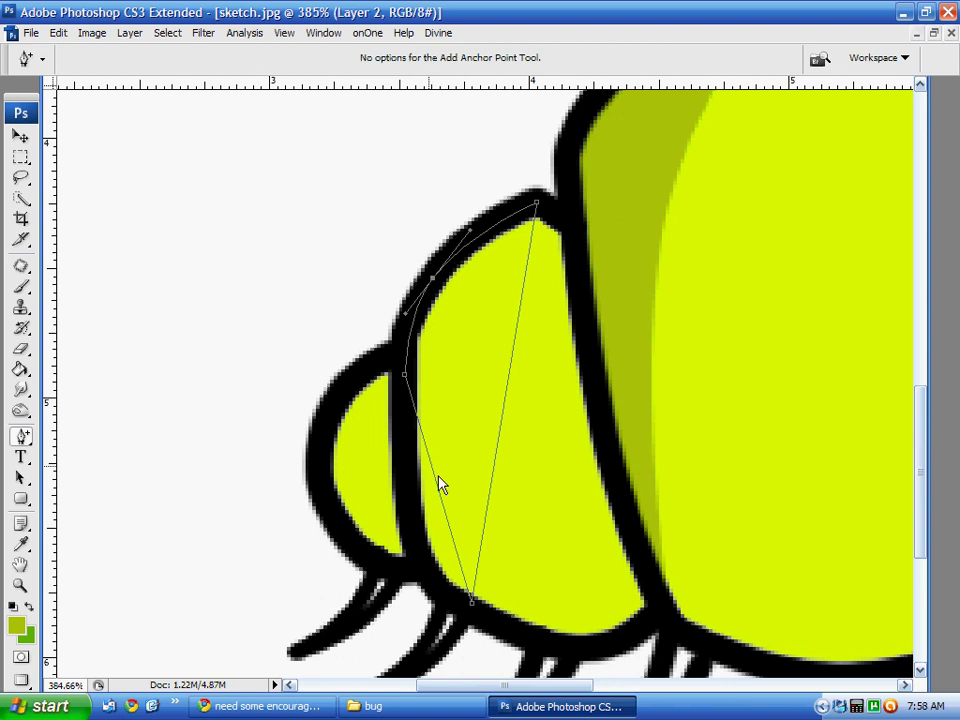
{"action": "left_click_drag", "start_coordinate": [446, 497], "coordinate": [422, 530]}
{"action": "left_click", "coordinate": [505, 396]}
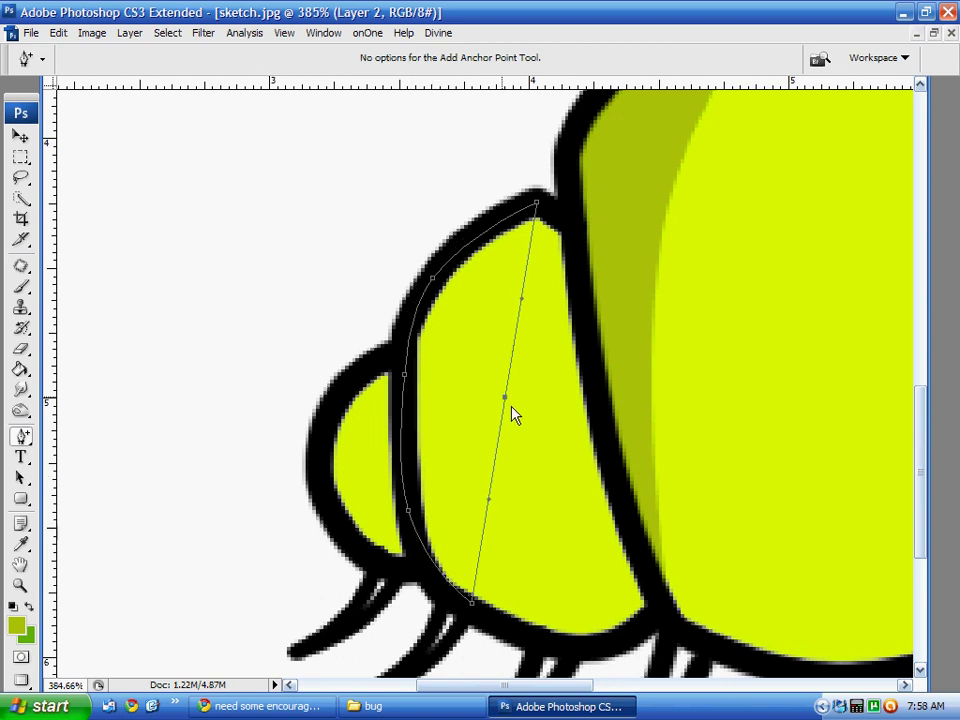
{"action": "left_click_drag", "start_coordinate": [506, 397], "coordinate": [443, 386]}
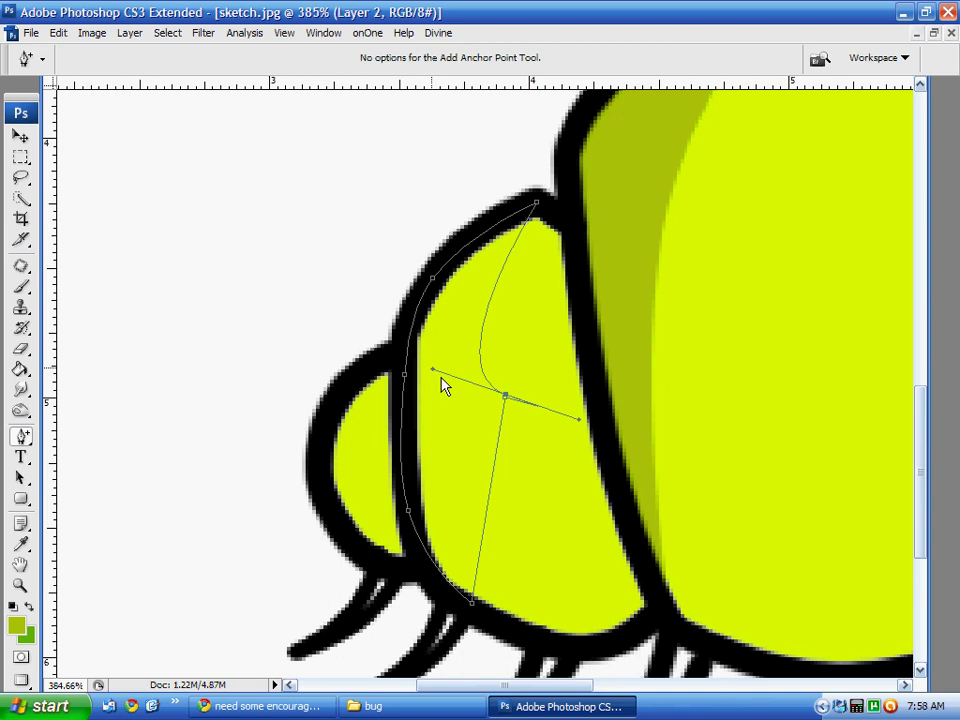
{"action": "key", "text": "ctrl+z"}
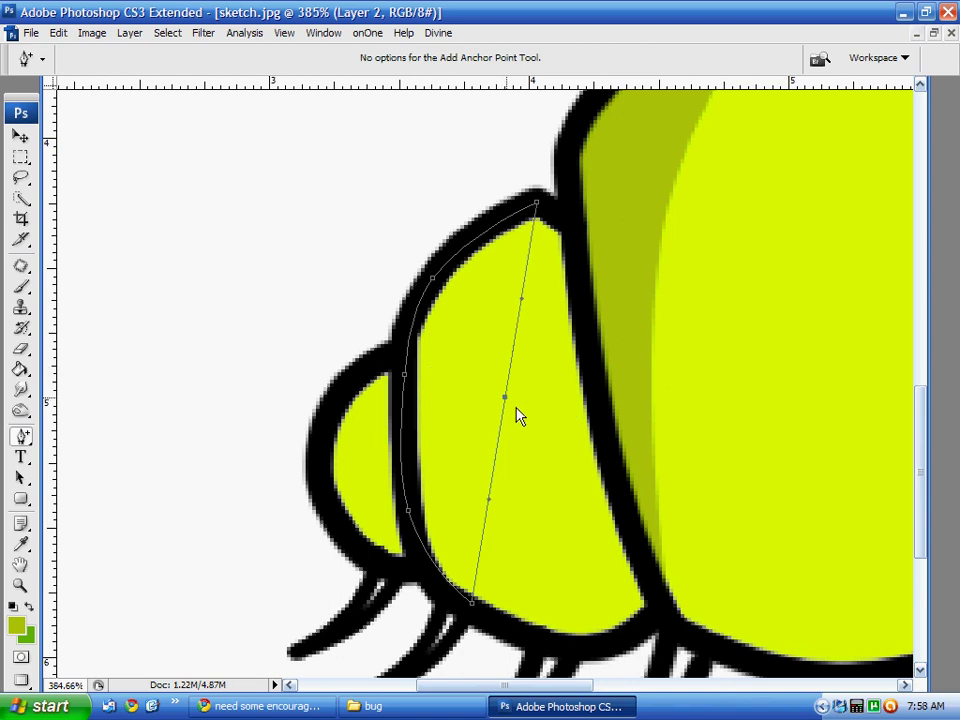
{"action": "left_click_drag", "start_coordinate": [515, 410], "coordinate": [471, 391]}
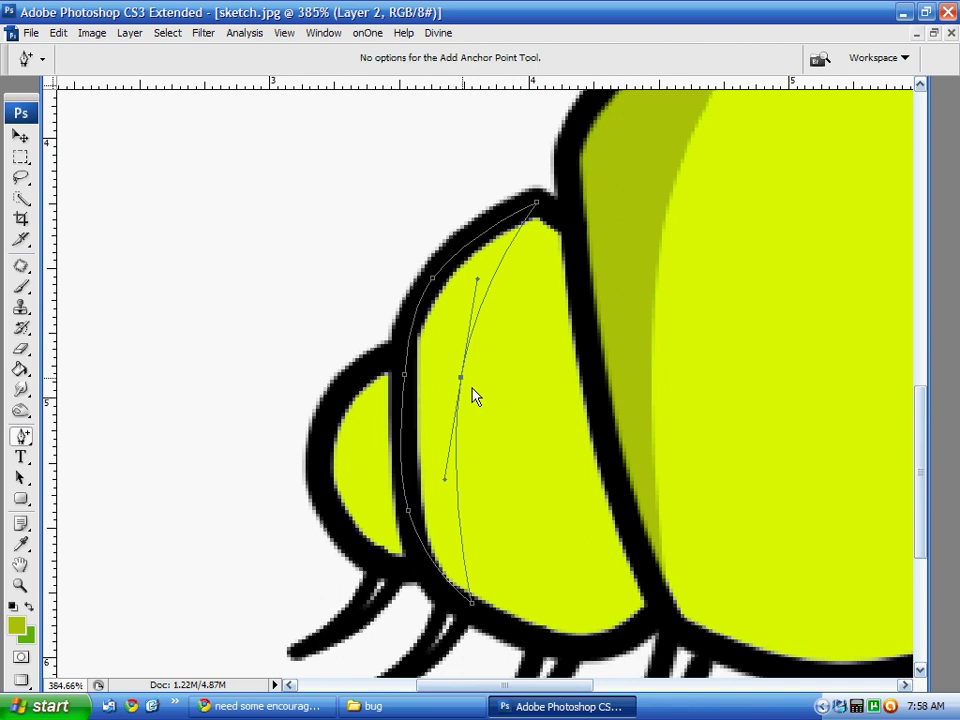
Convert the crescent path to a selection, fill it with the darker green foreground, and deselect
{"action": "right_click", "coordinate": [431, 412]}
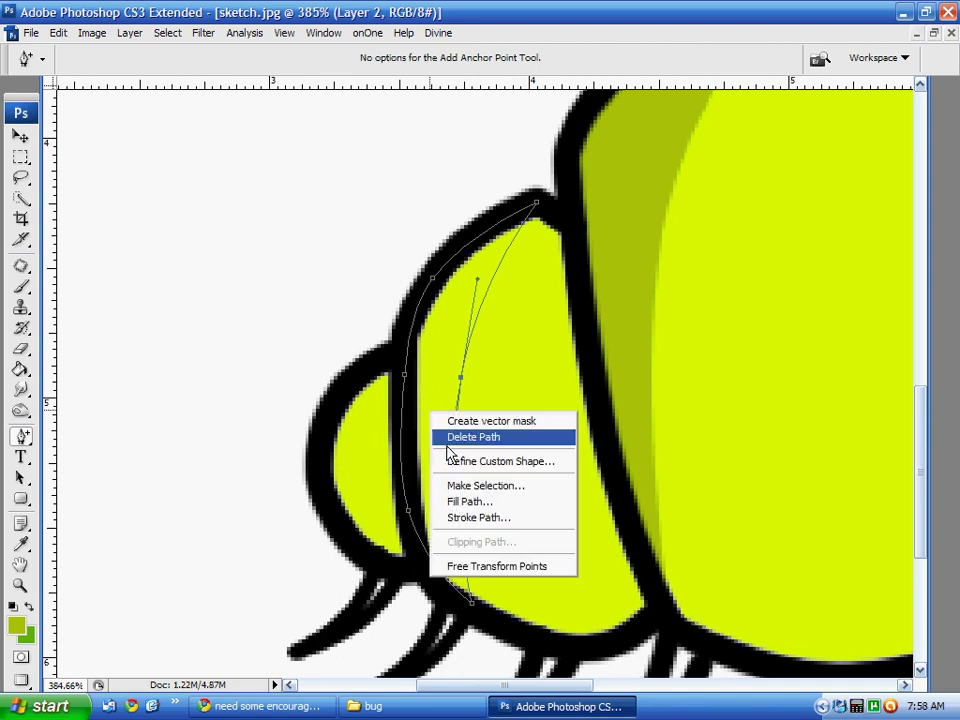
{"action": "left_click", "coordinate": [480, 487]}
{"action": "left_click", "coordinate": [596, 204]}
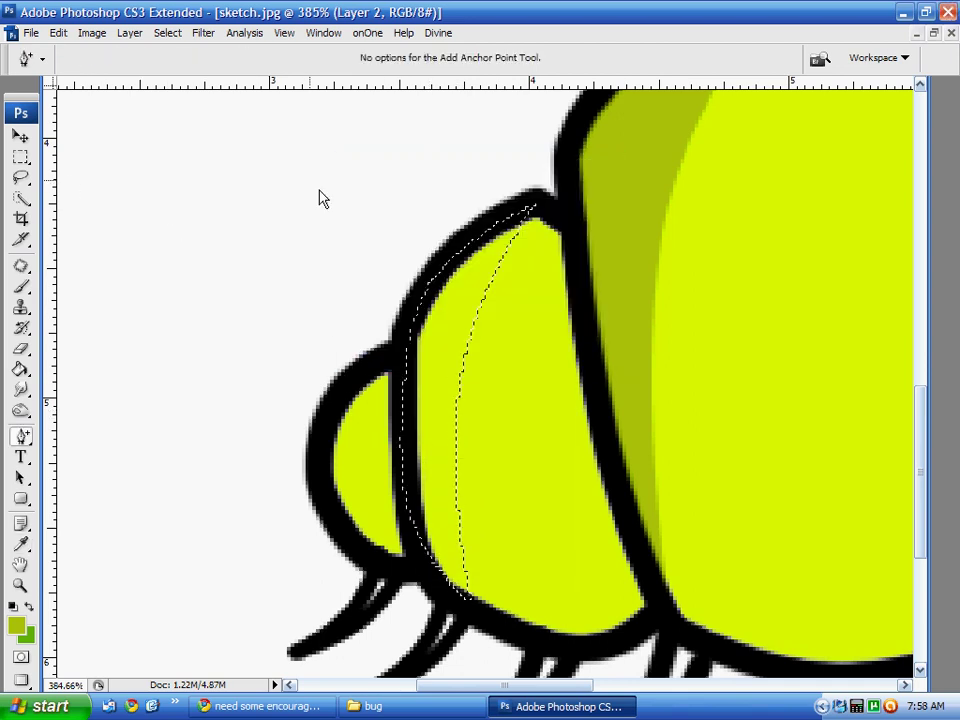
{"action": "left_click", "coordinate": [20, 157]}
{"action": "right_click", "coordinate": [454, 407]}
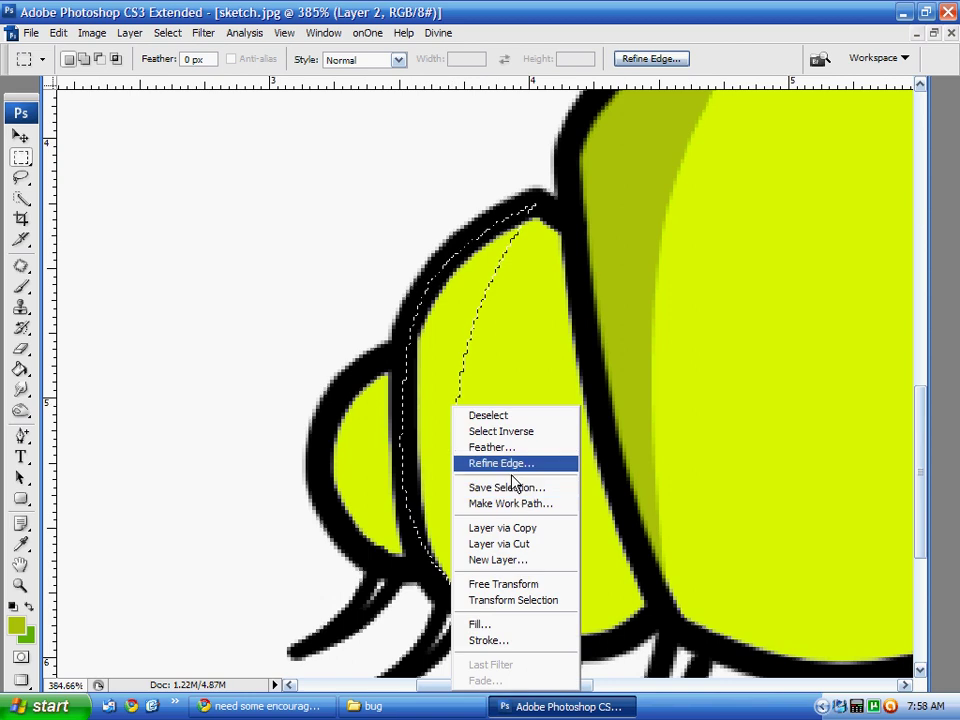
{"action": "left_click", "coordinate": [510, 625]}
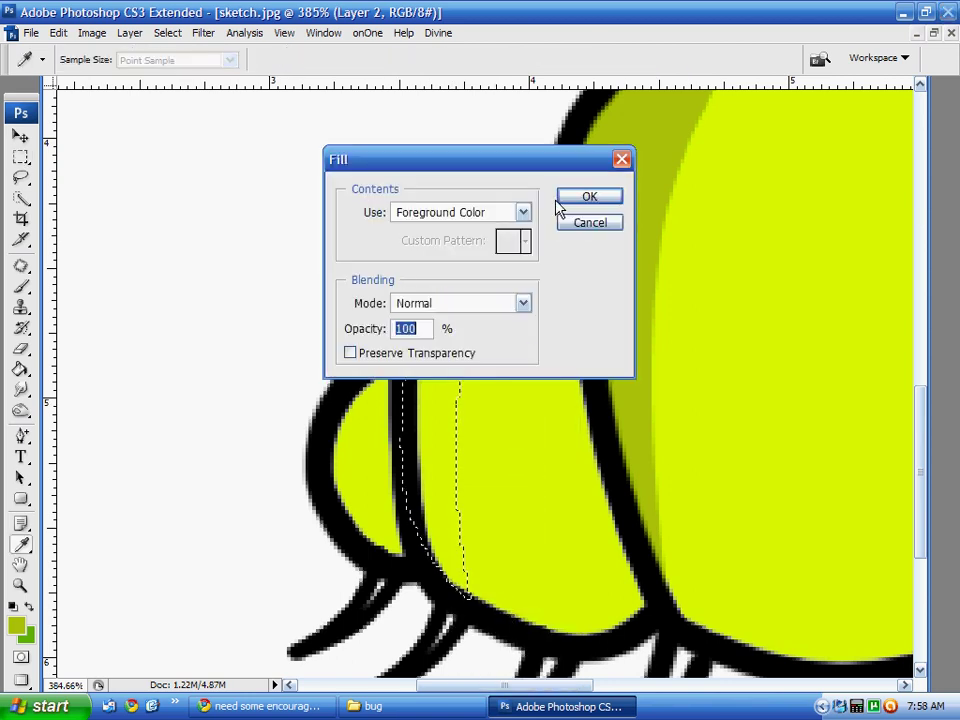
{"action": "left_click", "coordinate": [606, 201]}
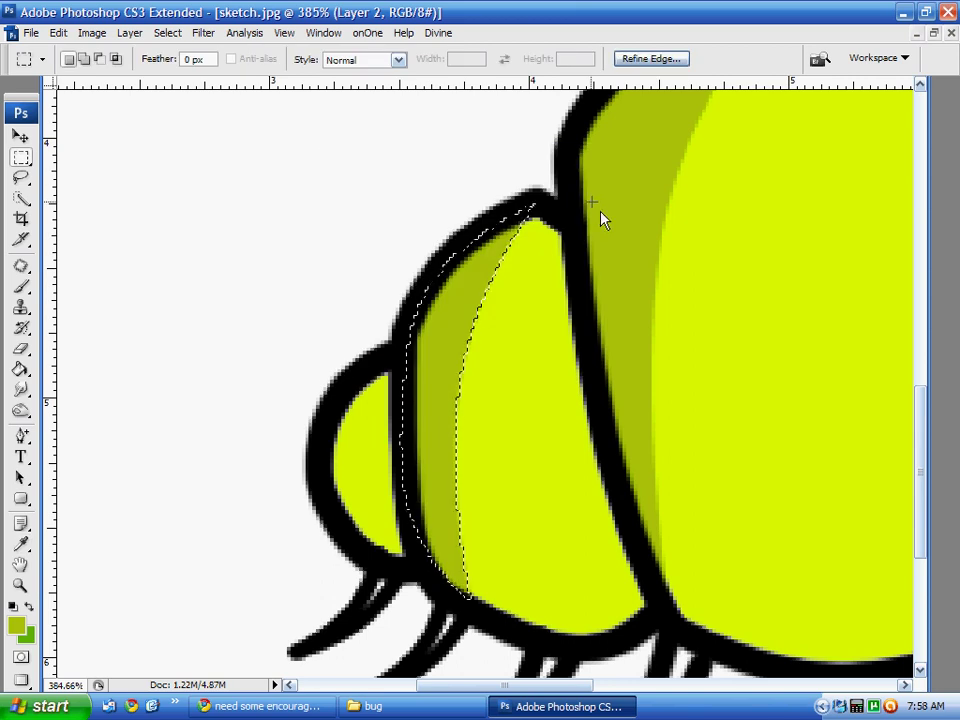
{"action": "left_click", "coordinate": [167, 33]}
{"action": "left_click", "coordinate": [193, 69]}
{"action": "scroll", "coordinate": [312, 464], "scroll_direction": "down", "scroll_amount": 3}
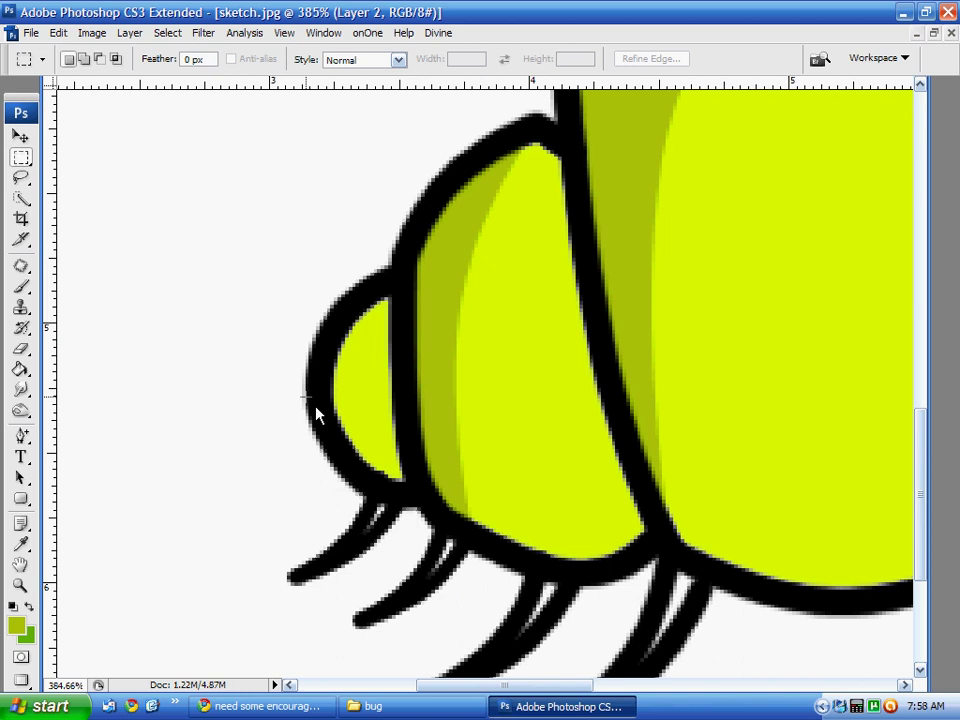
Switch to the Pen Tool and begin a new path across the bee's small tail tip
{"action": "left_click", "coordinate": [21, 436]}
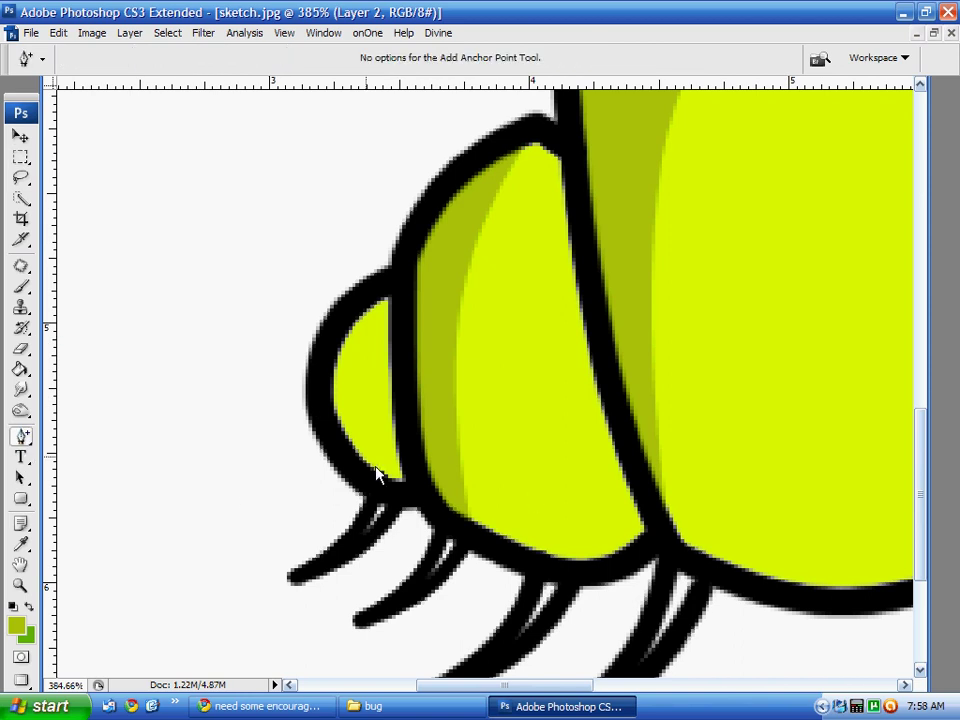
{"action": "left_click", "coordinate": [21, 436]}
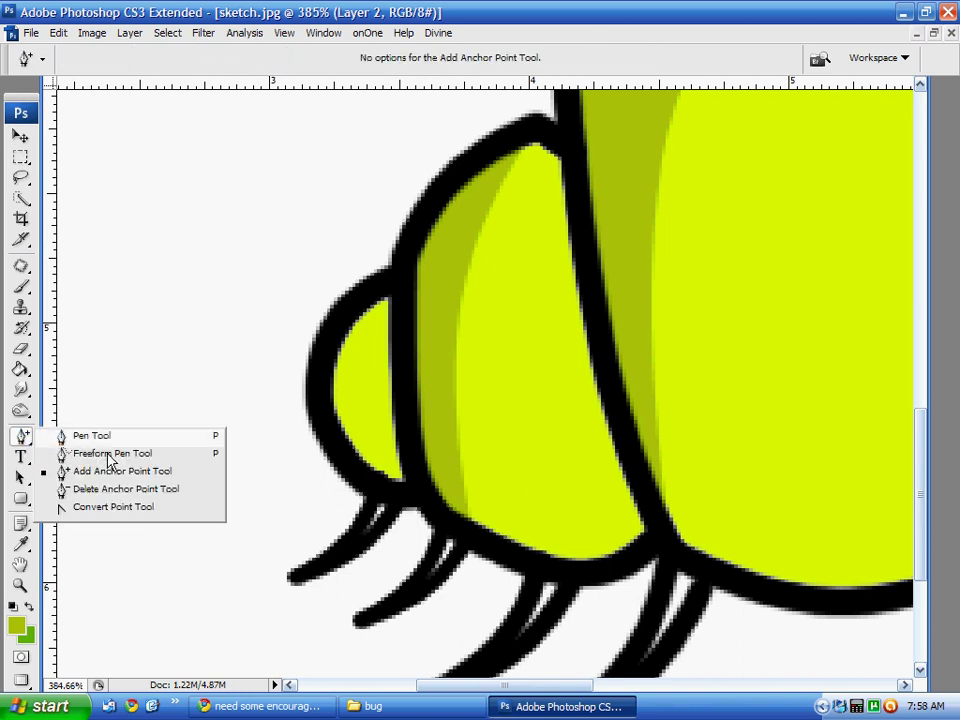
{"action": "left_click", "coordinate": [92, 436]}
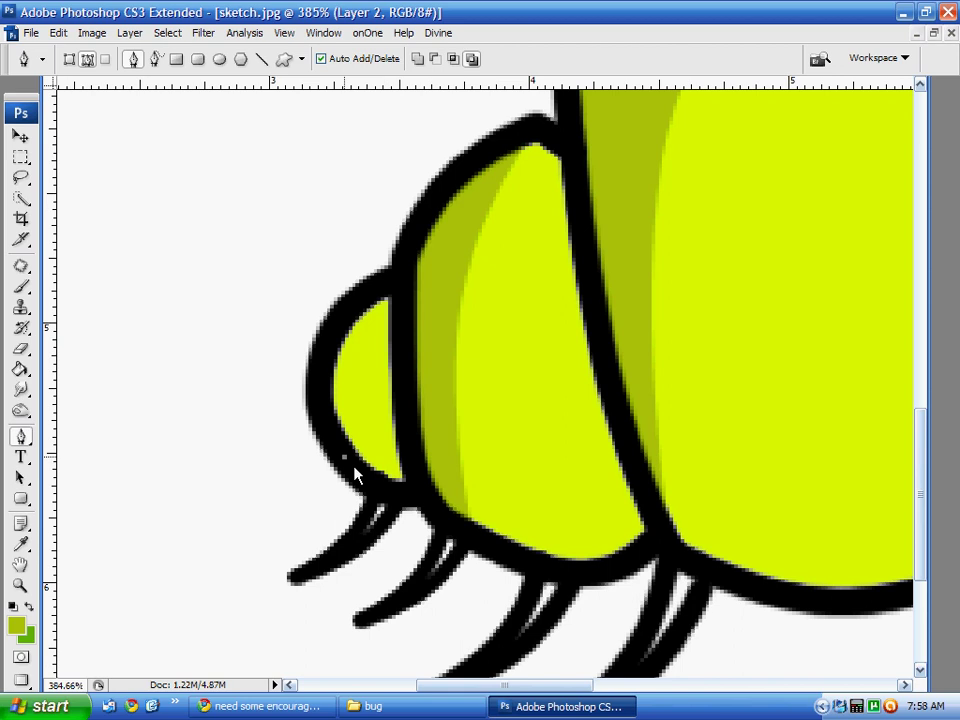
{"action": "left_click", "coordinate": [381, 297]}
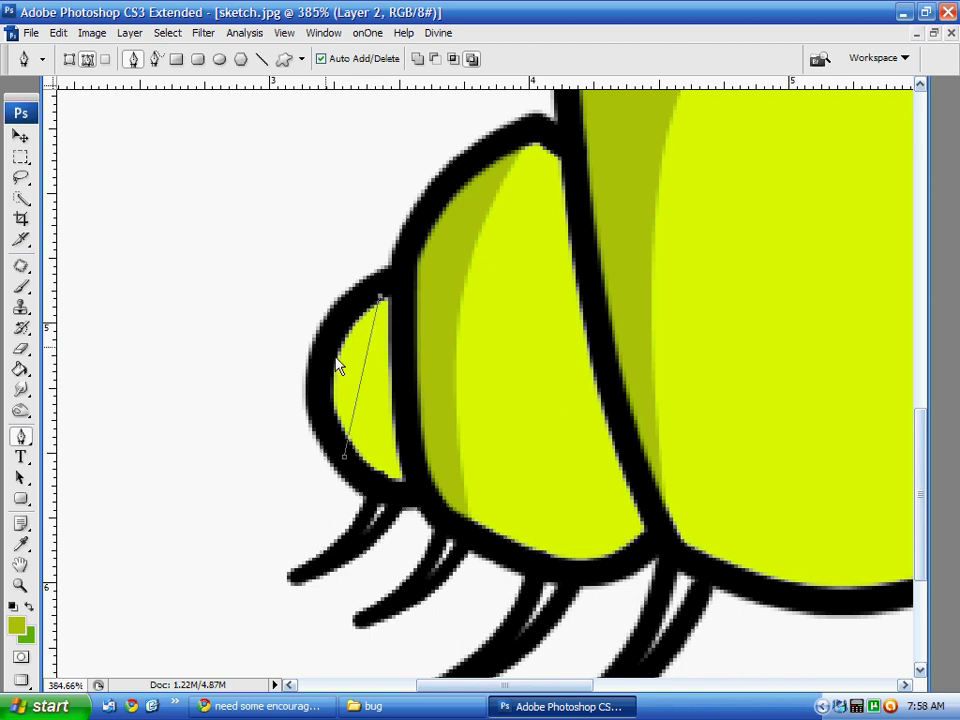